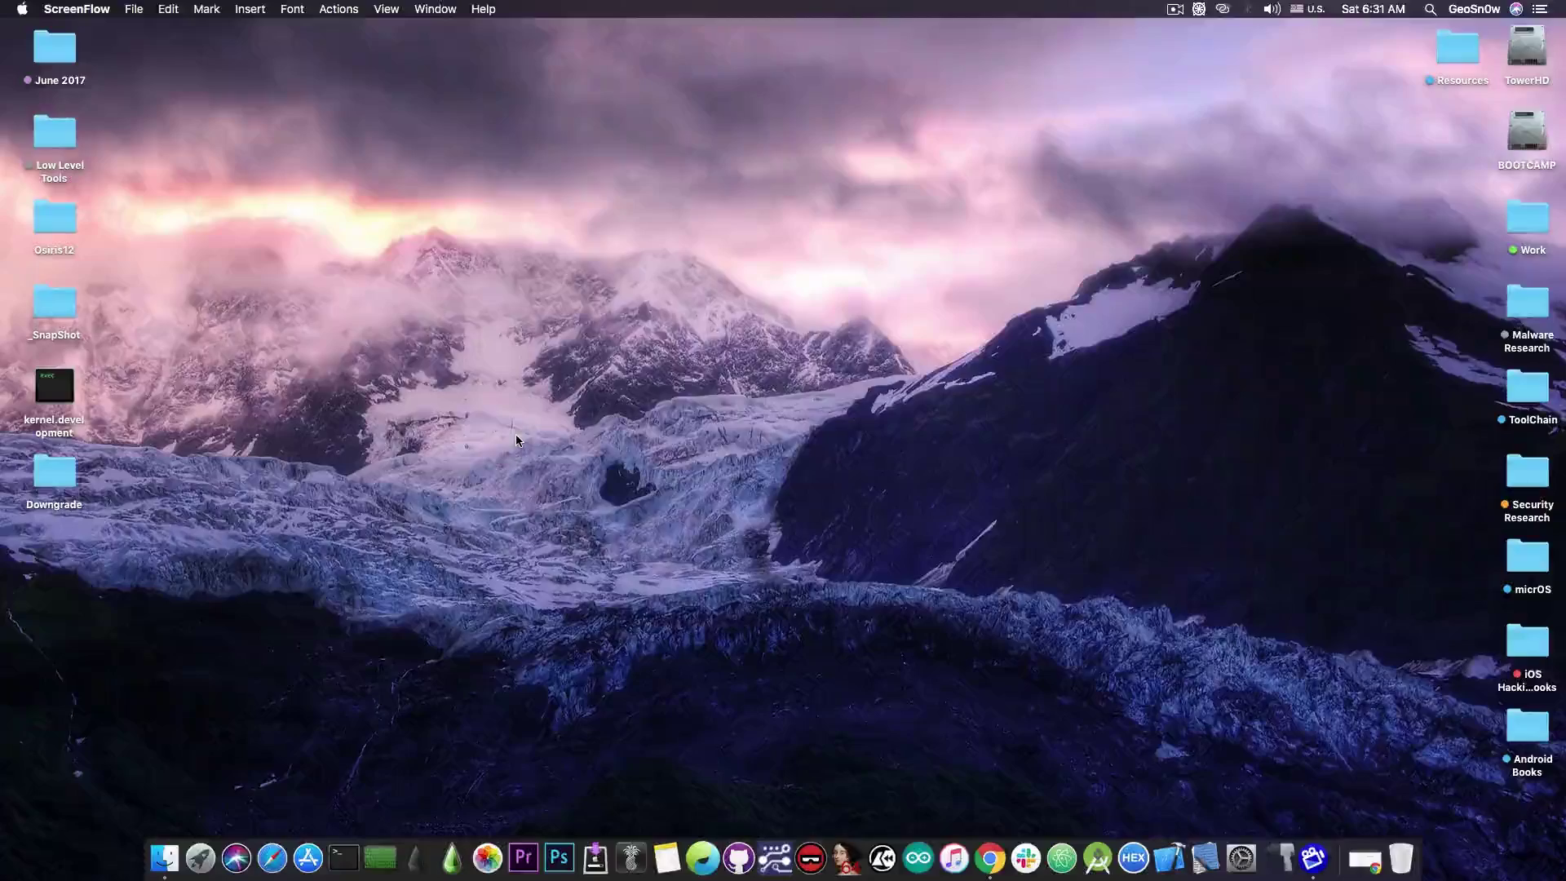
# Check iPhoneTunnel's version 2.3 in its About window, then reopen the iPhoneTunnel menu.
pyautogui.click(515, 440)
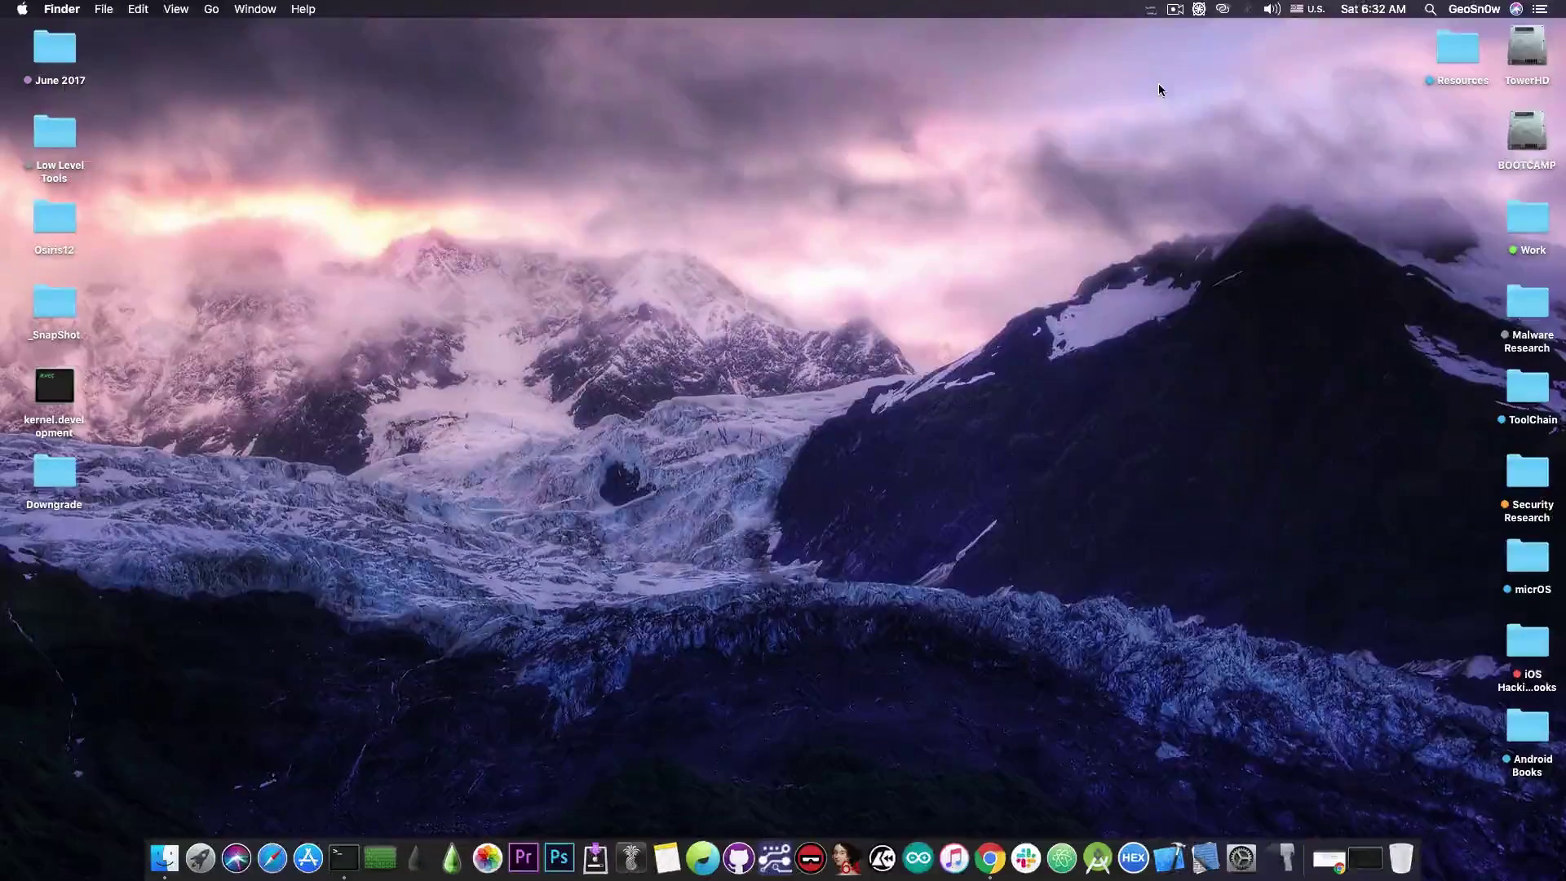
pyautogui.click(1150, 9)
pyautogui.click(1160, 26)
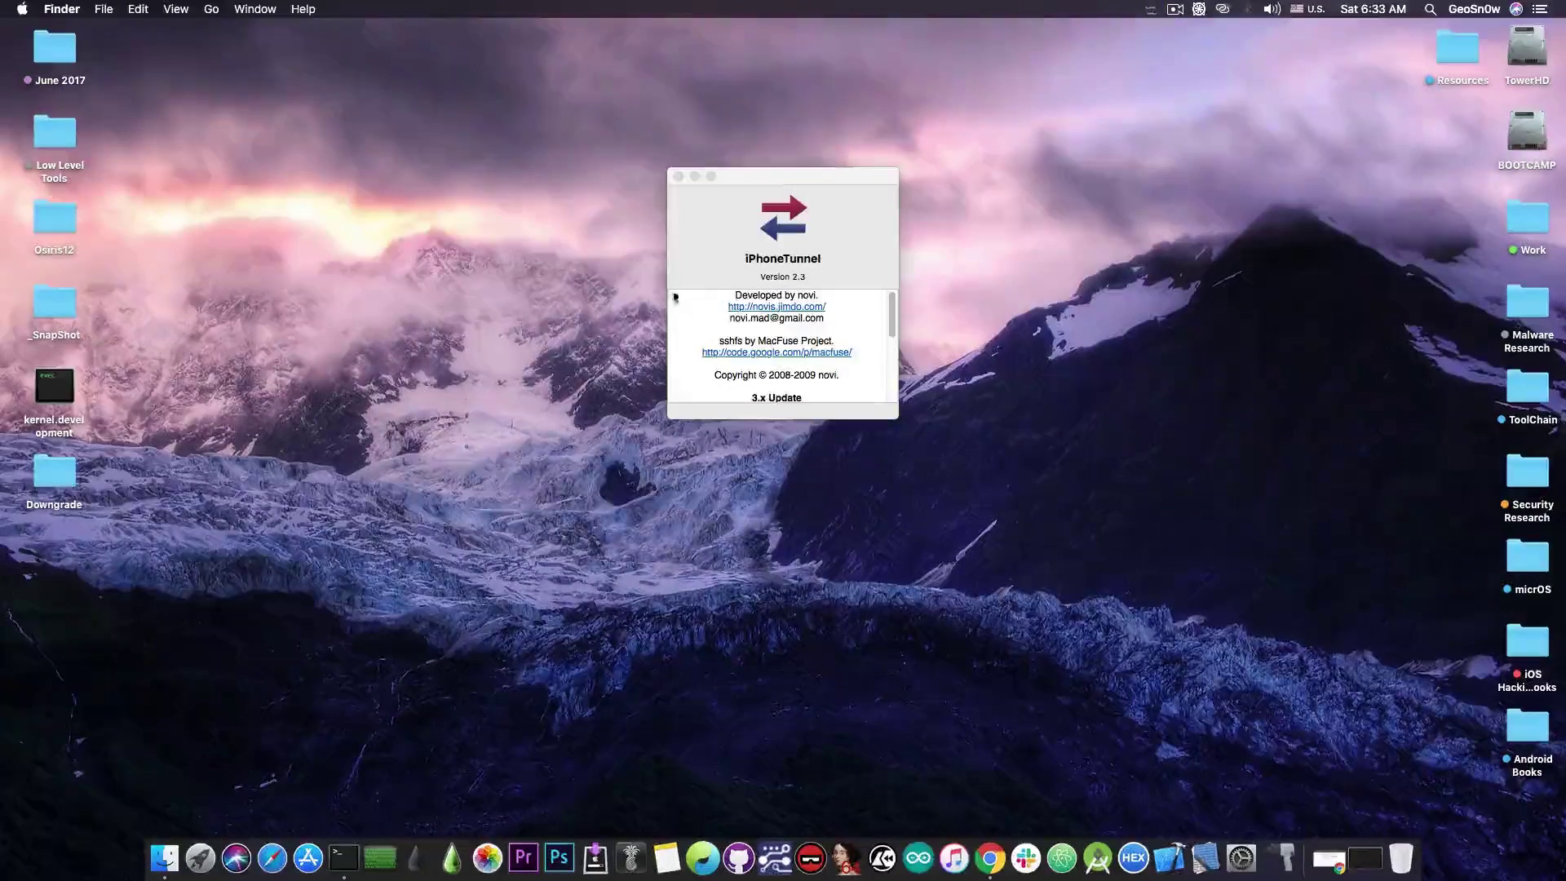
pyautogui.click(678, 176)
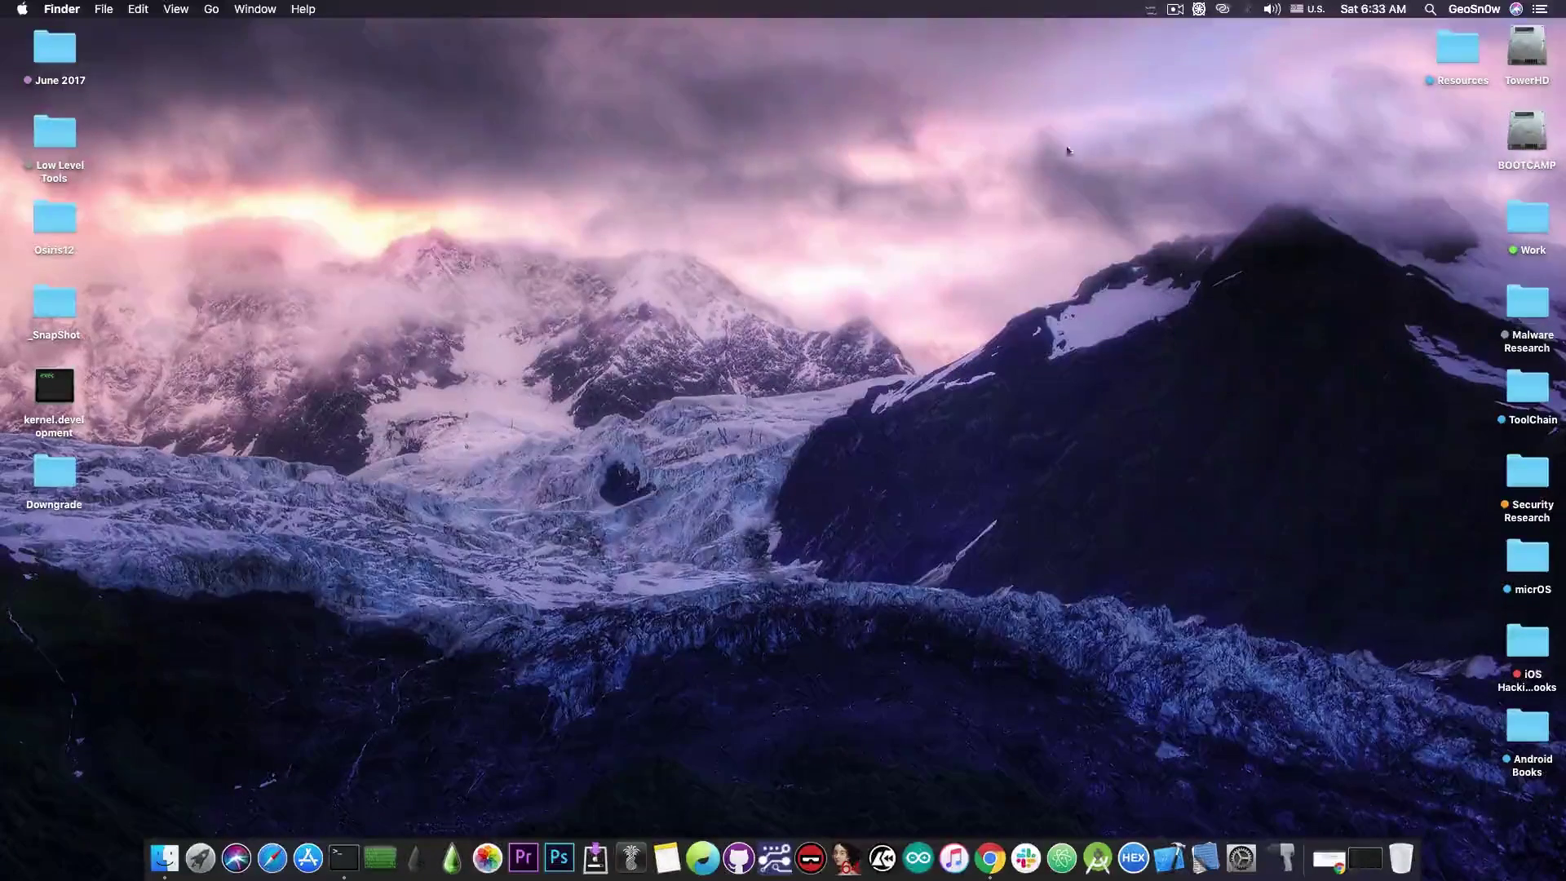
pyautogui.click(1150, 9)
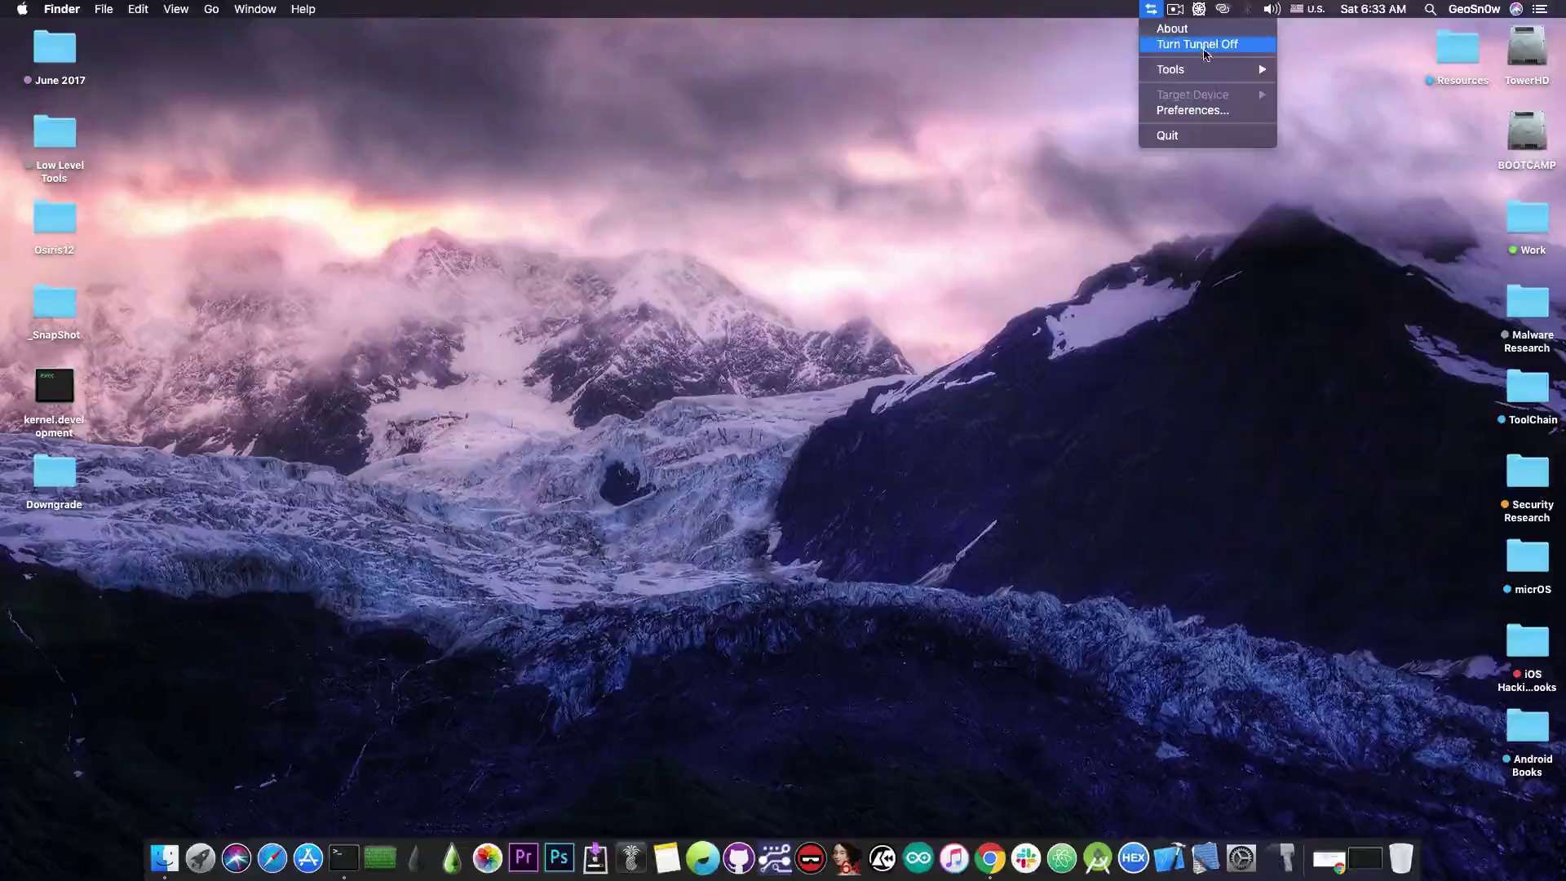
# Start the root SSH session from iPhoneTunnel and center the new Terminal window.
pyautogui.moveTo(1215, 69)
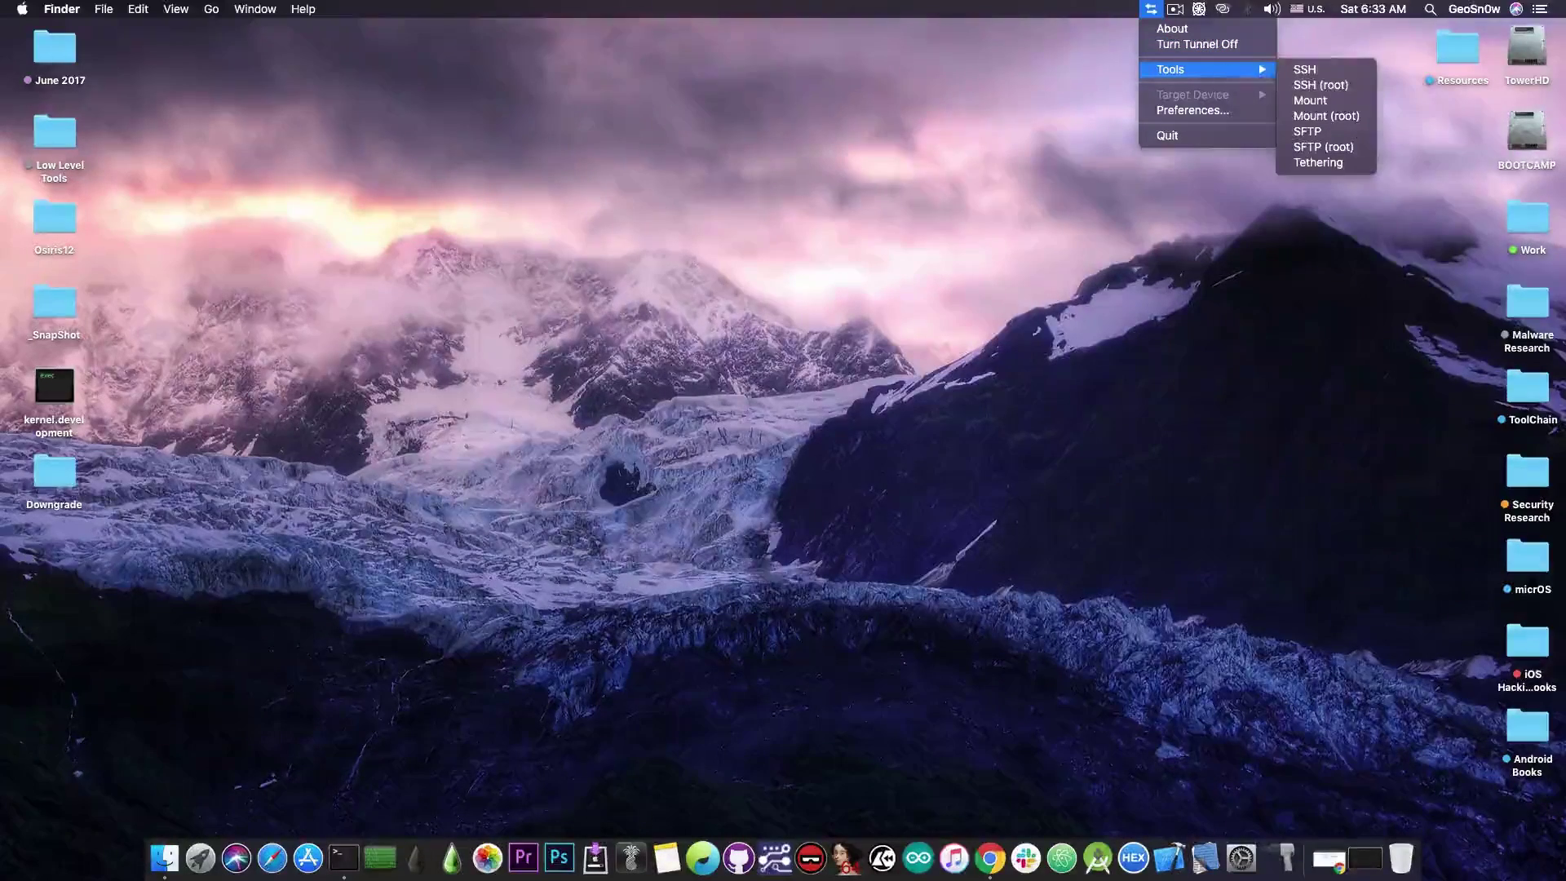
pyautogui.click(1321, 84)
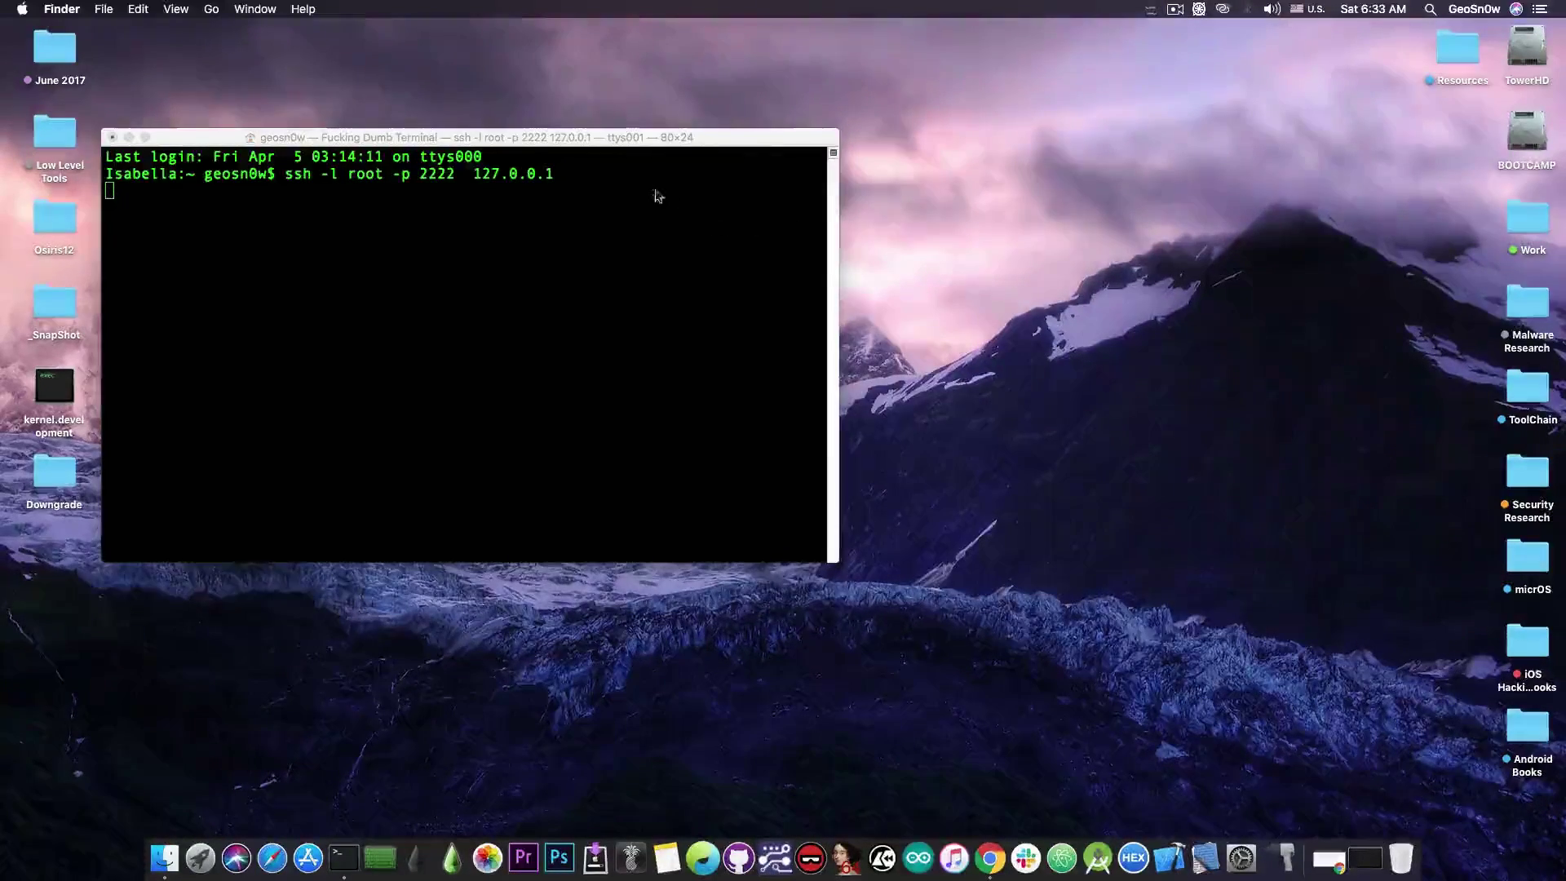
pyautogui.moveTo(578, 141); pyautogui.dragTo(934, 206)
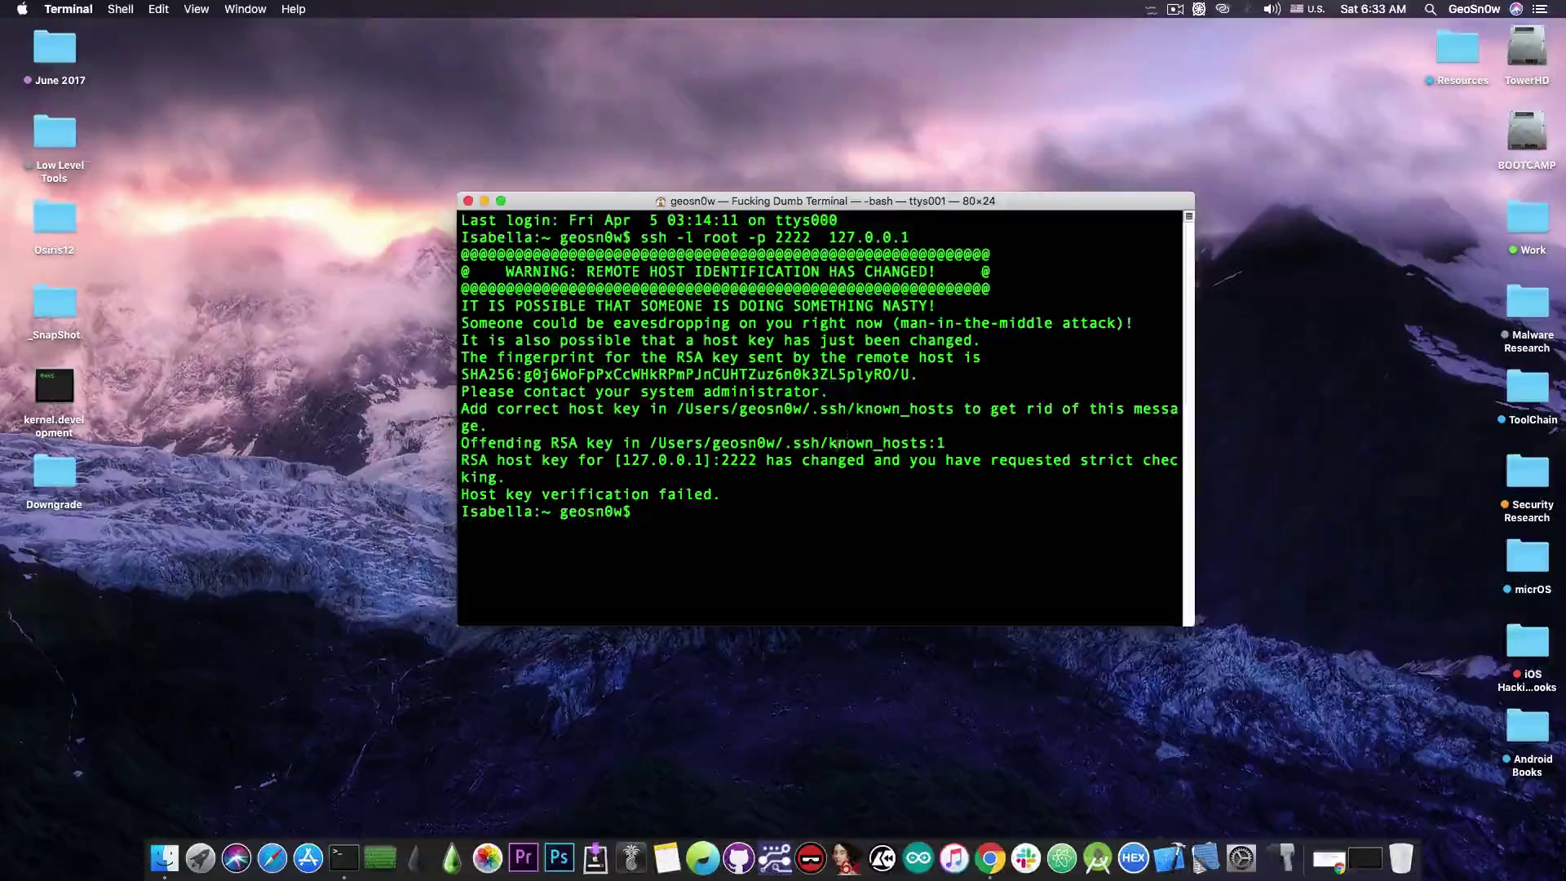
# Delete the stale ~/.ssh/known_hosts file with rm -rf.
pyautogui.moveTo(650, 443); pyautogui.dragTo(927, 443)
pyautogui.press('super+c')
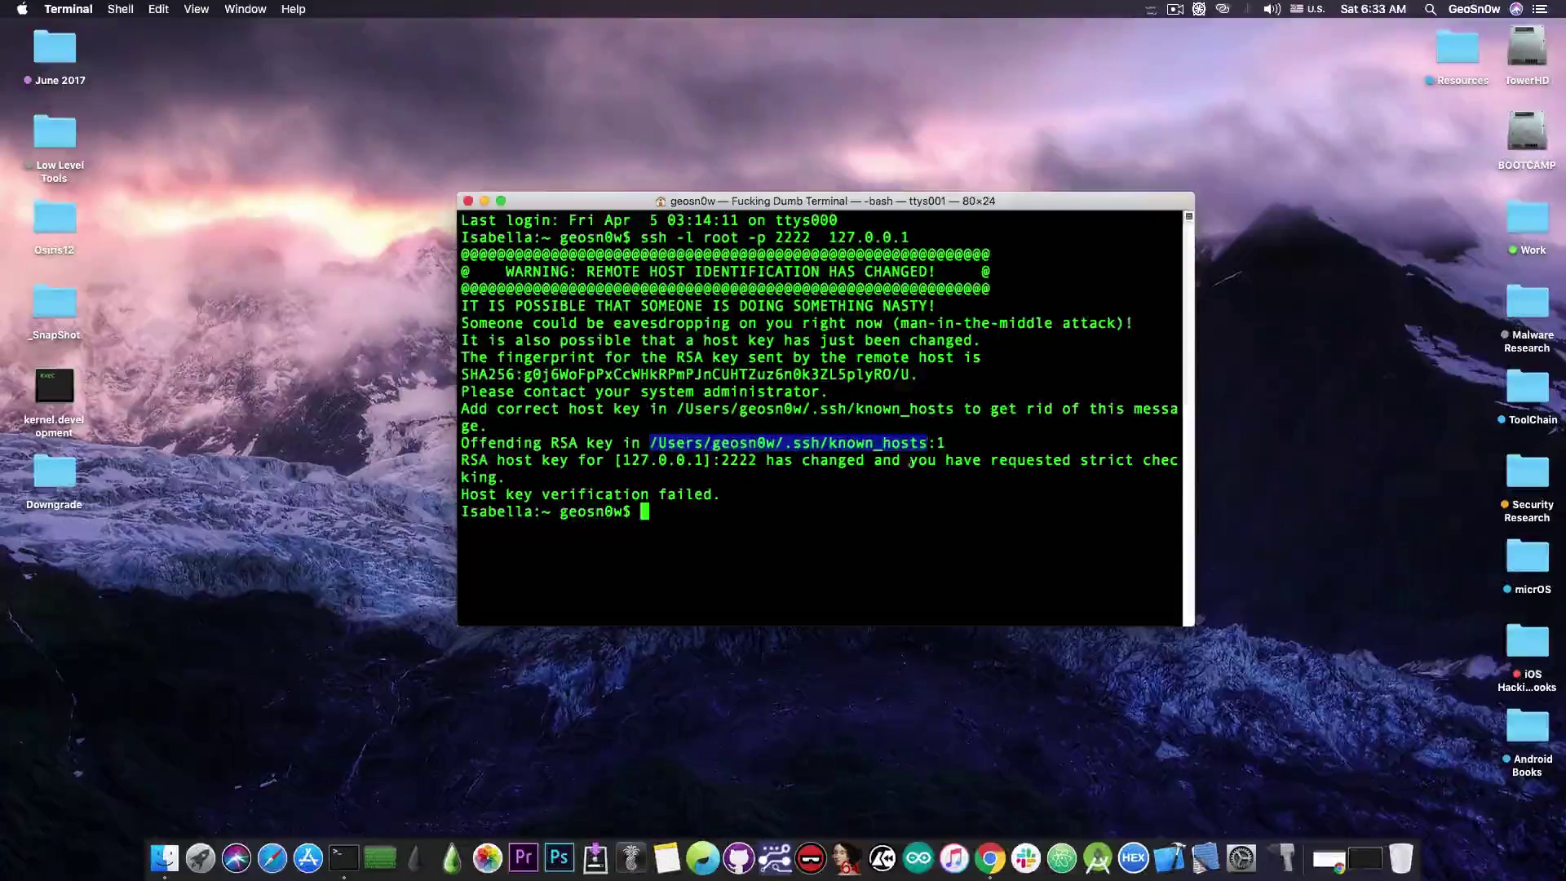
pyautogui.click(897, 468)
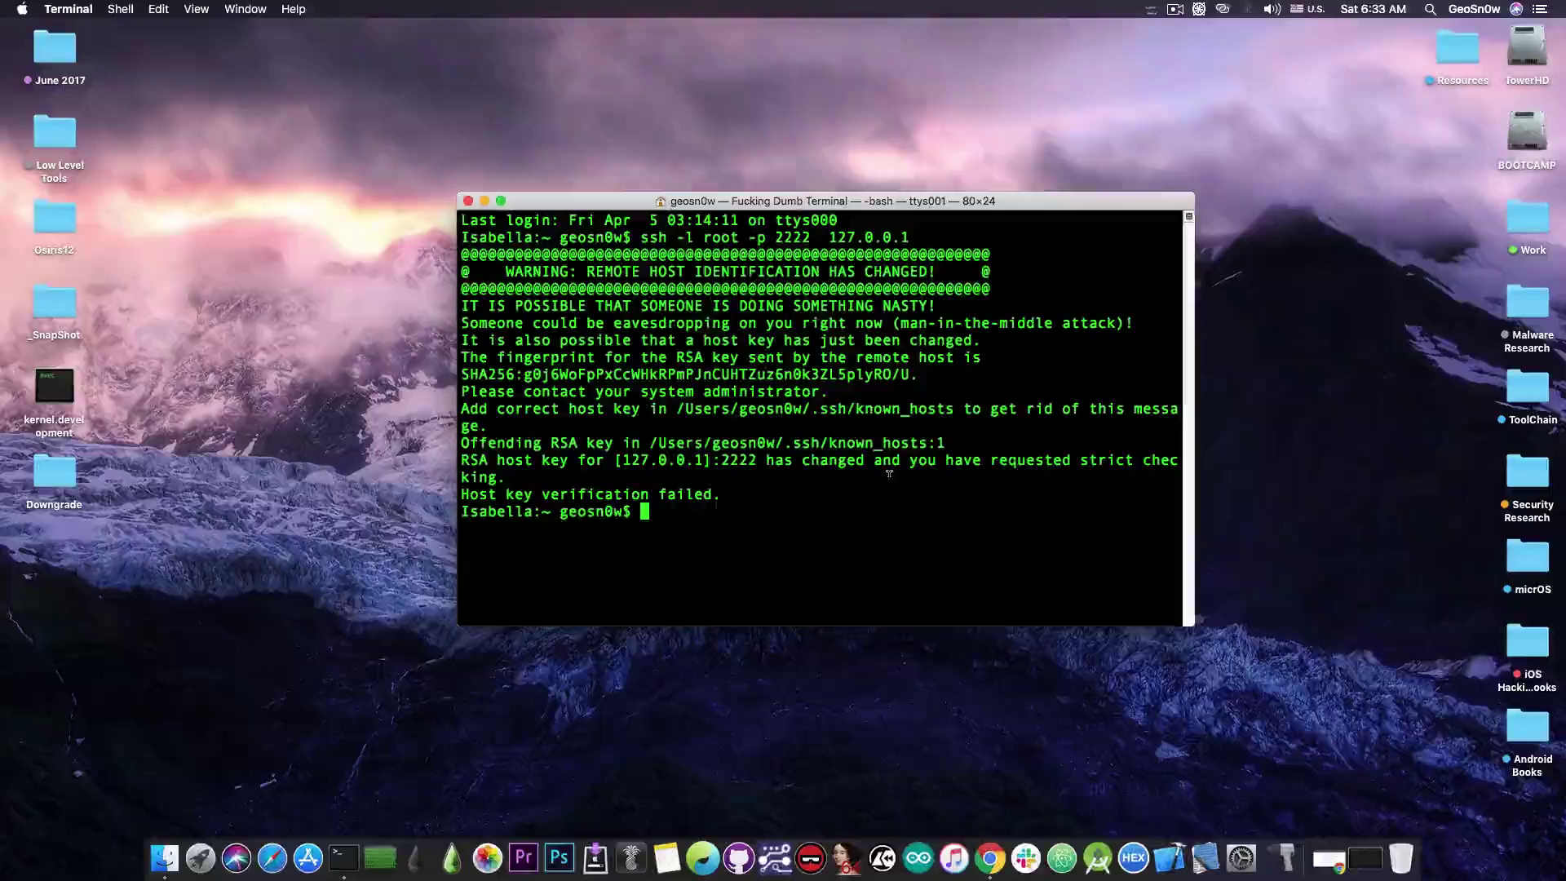
pyautogui.write('rm -rf')
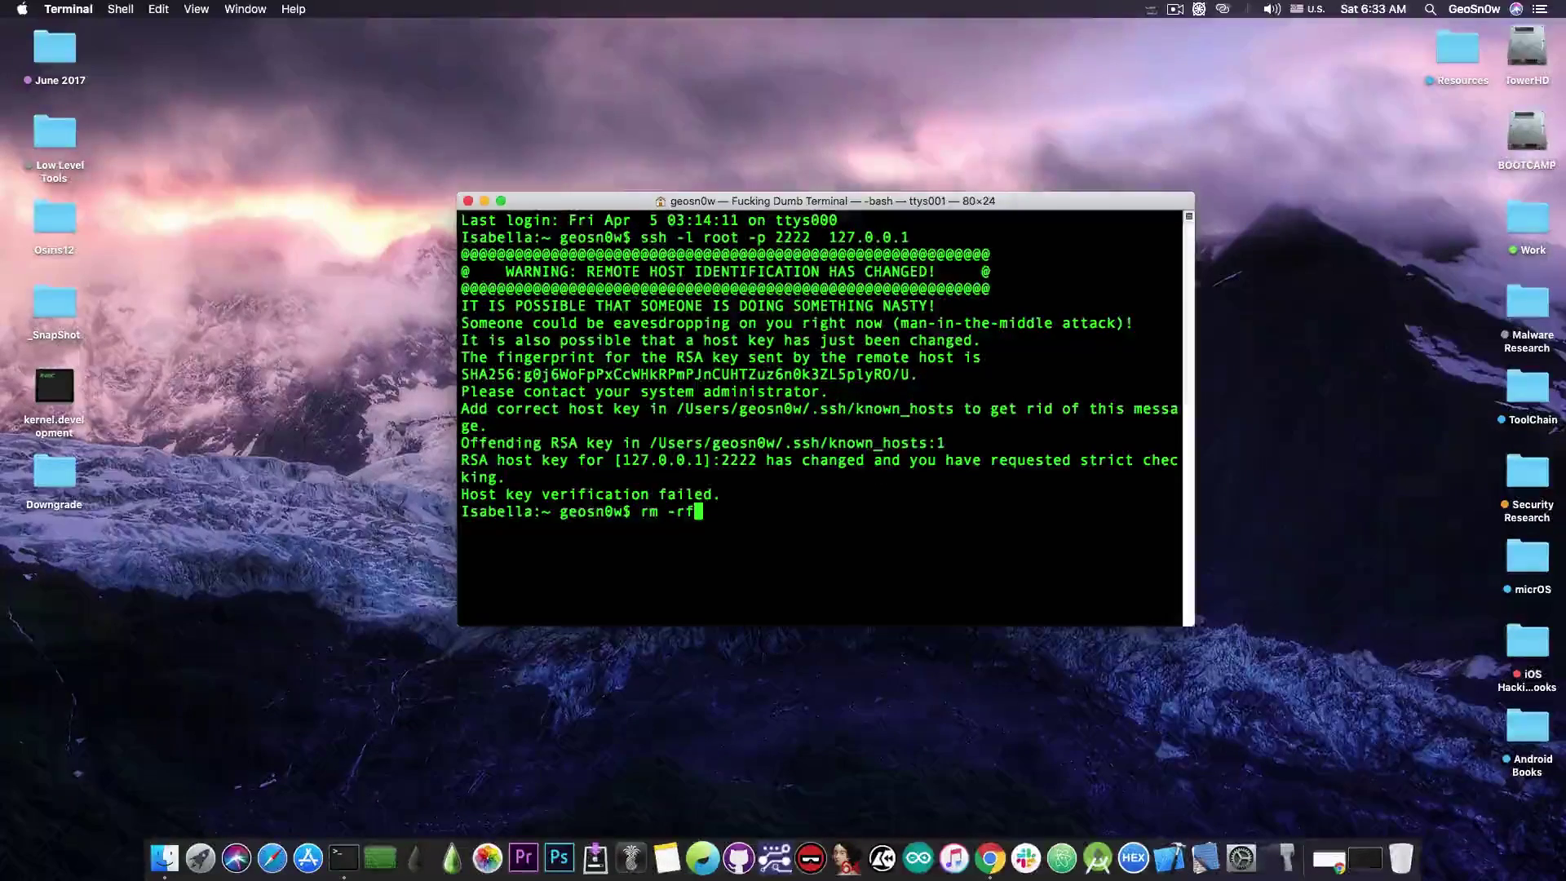
pyautogui.press('super+v')
pyautogui.press('Return')
# Rerun ssh -l root -p 2222 127.0.0.1, trust the host key and log in as root.
pyautogui.press('Up')
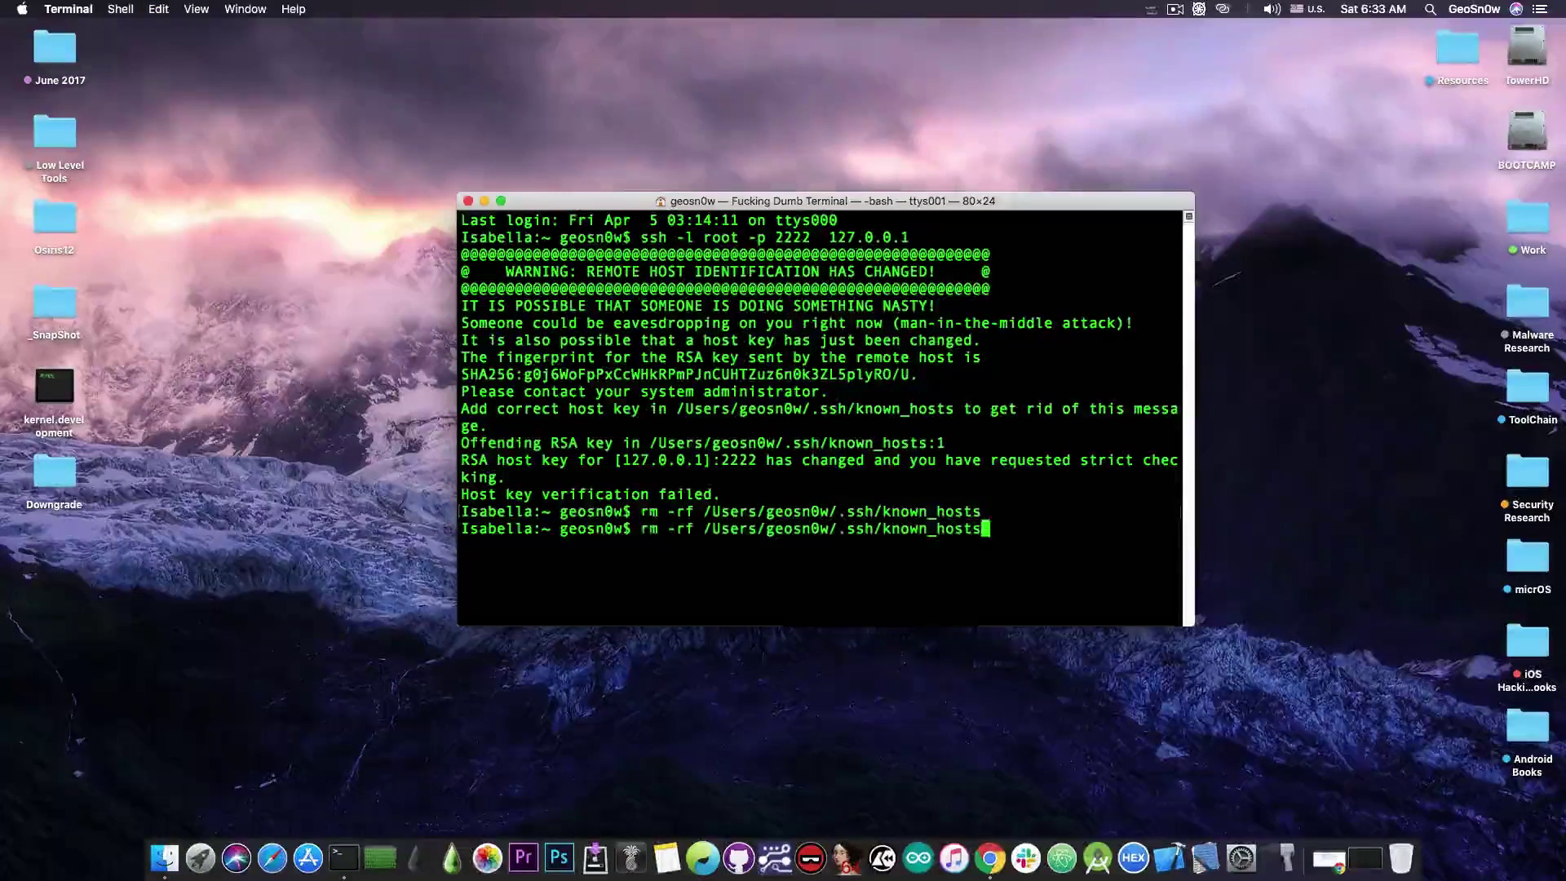
pyautogui.press('Up')
pyautogui.press('Return')
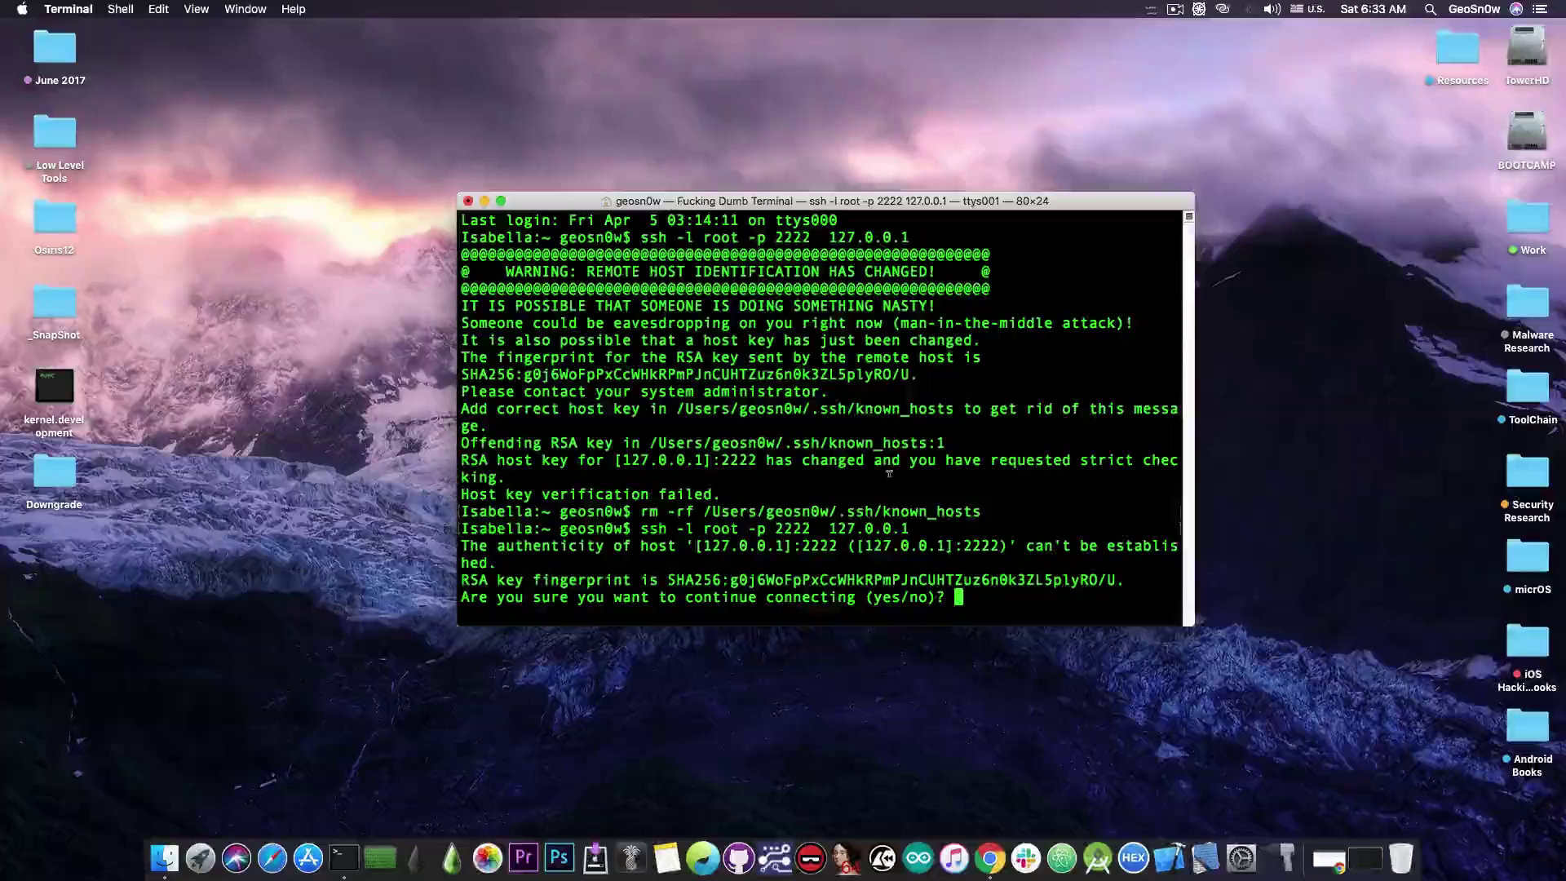
pyautogui.write('yes')
pyautogui.press('Return')
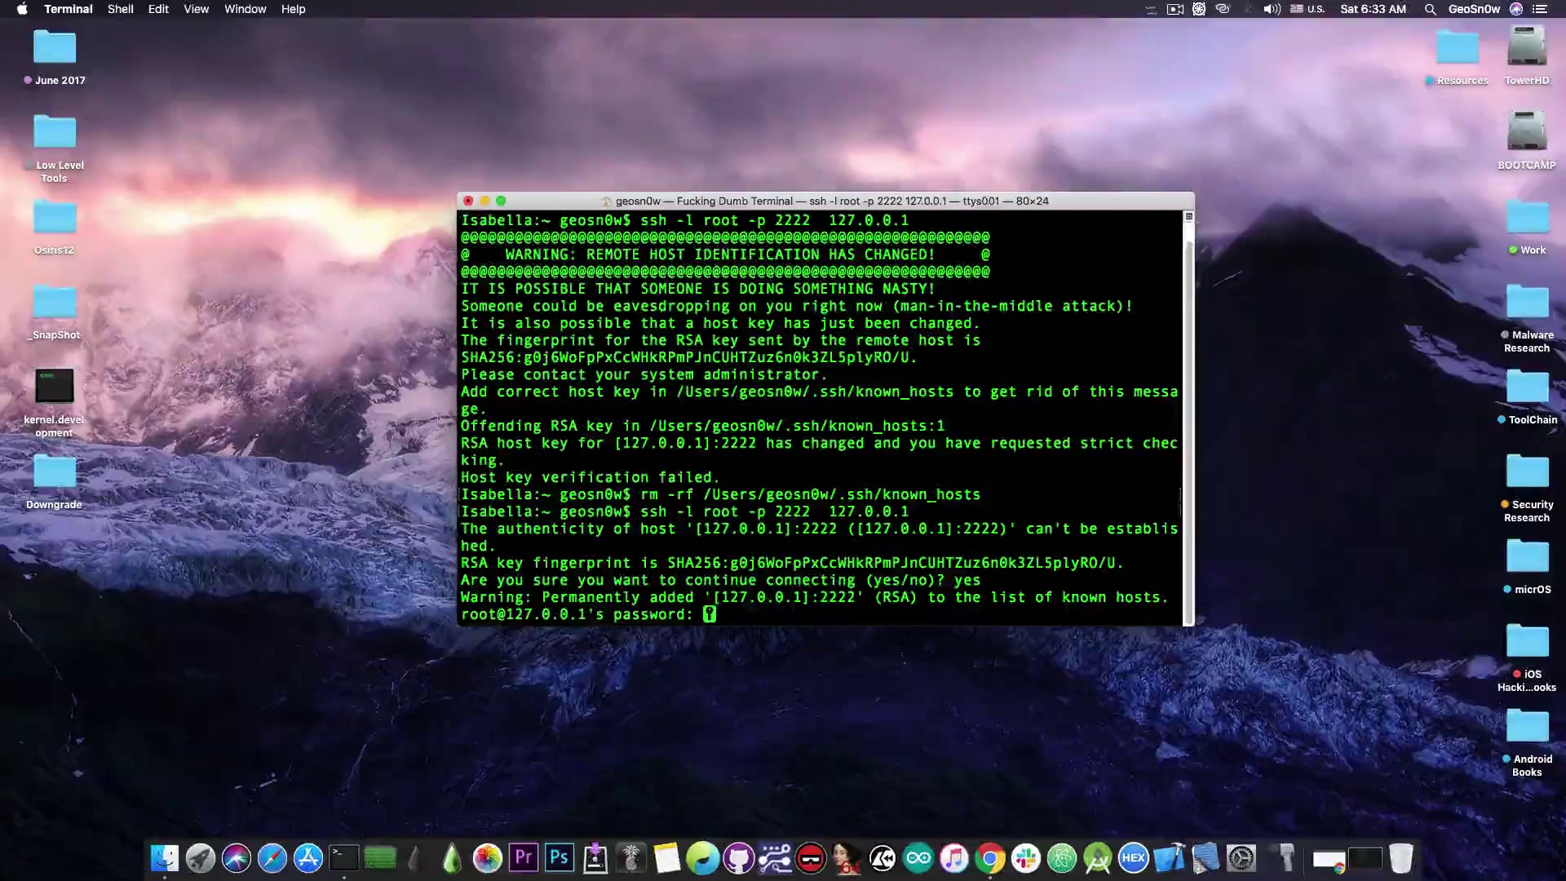
pyautogui.press('Return')
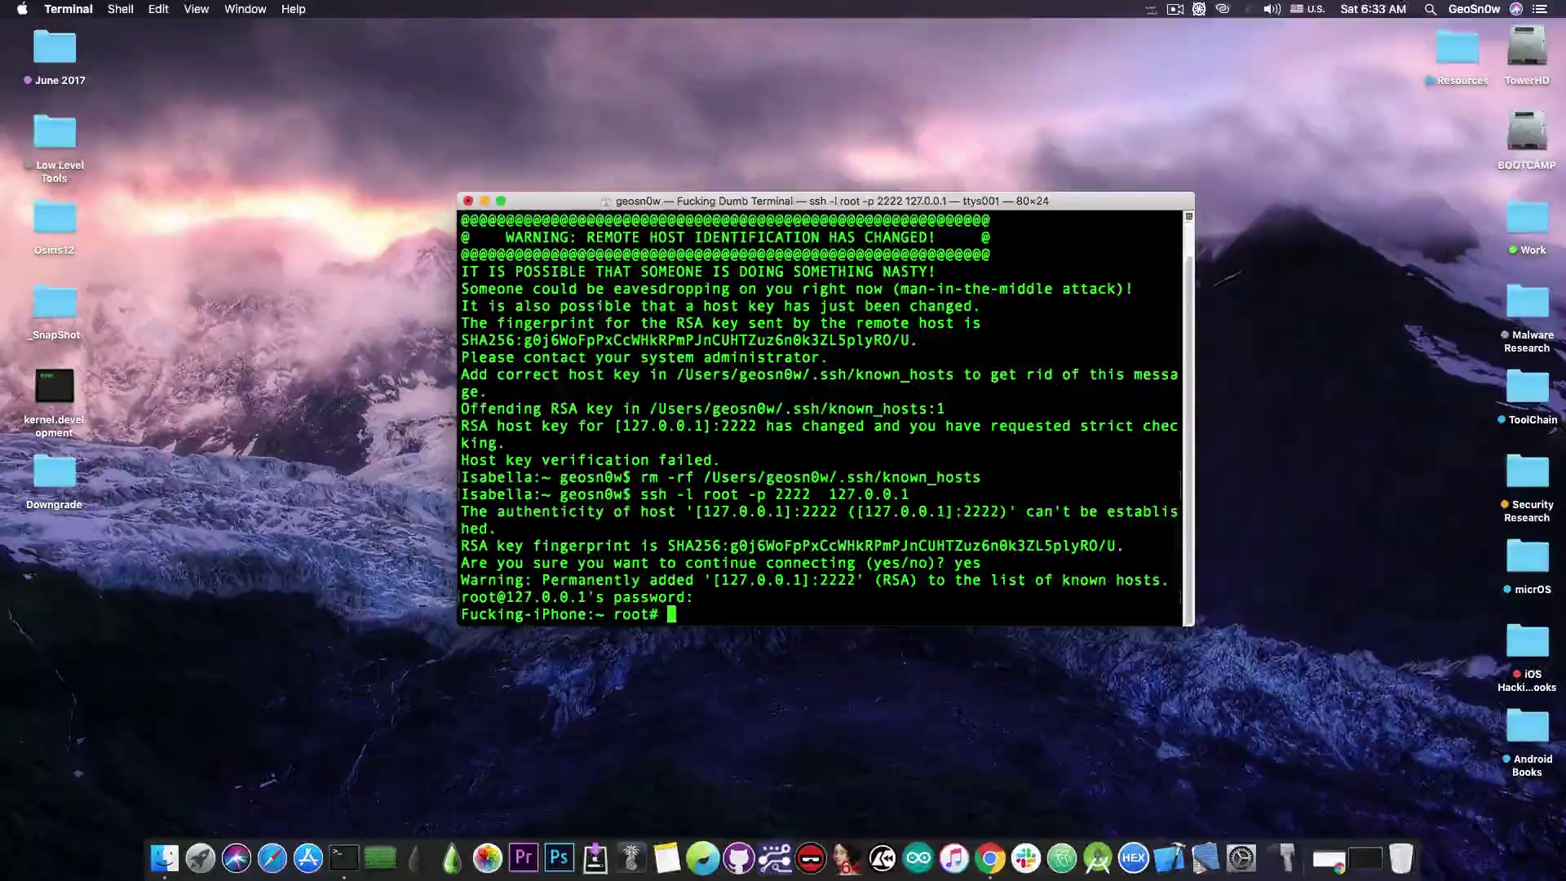
# List root's home folder, then change to / and list the filesystem root.
pyautogui.write('ls')
pyautogui.press('Return')
pyautogui.write('cd /')
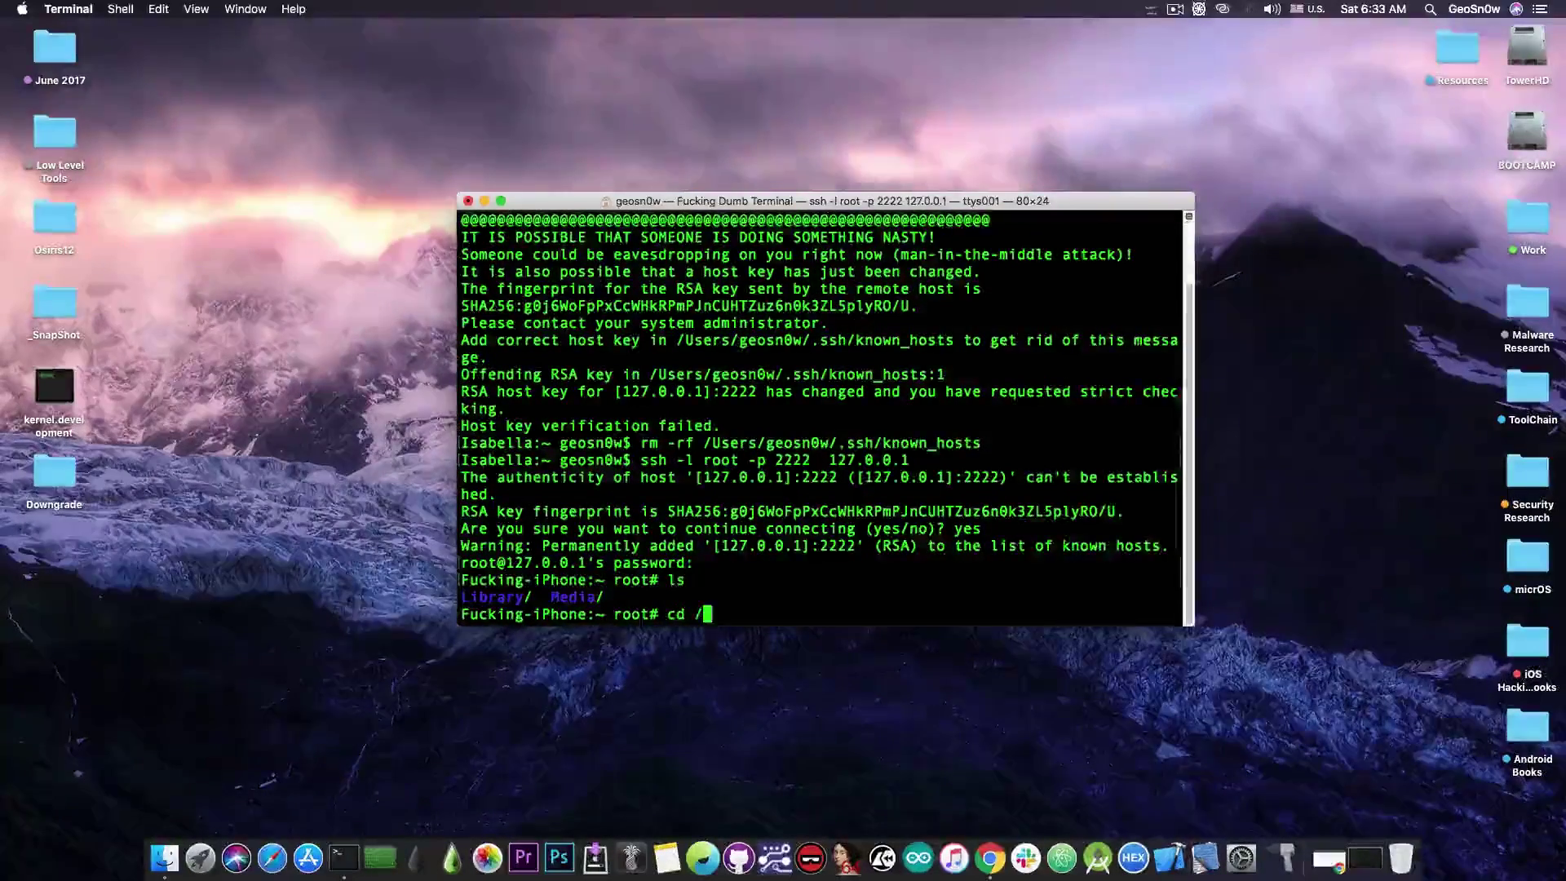
pyautogui.press('Return')
pyautogui.write('ls')
pyautogui.press('Return')
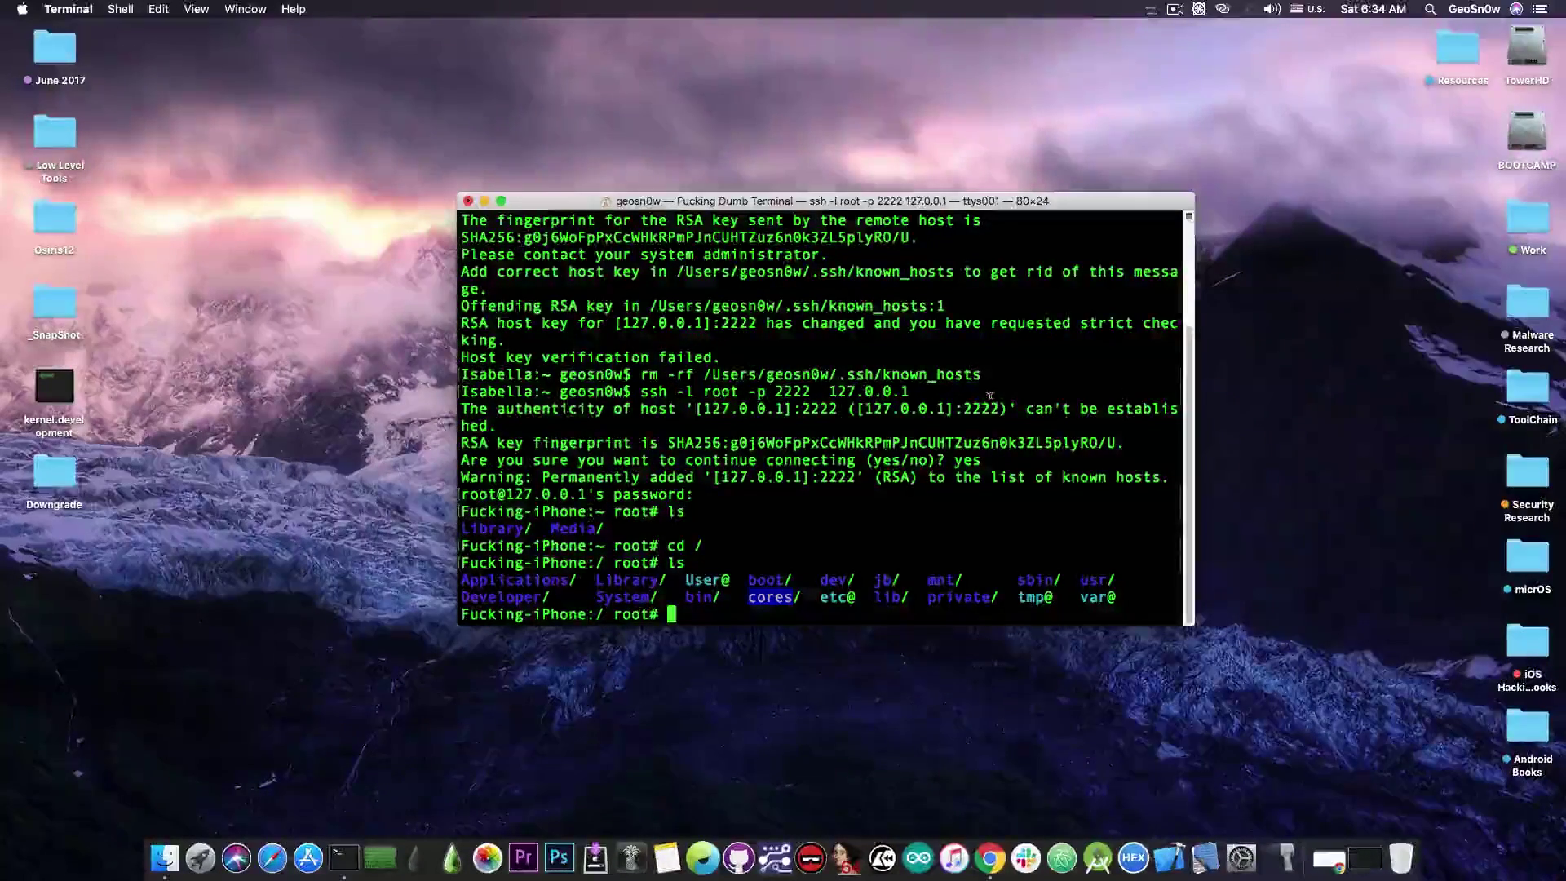
# Run passwd, enter and confirm the new root password, then leave the Terminal session.
pyautogui.write('passw')
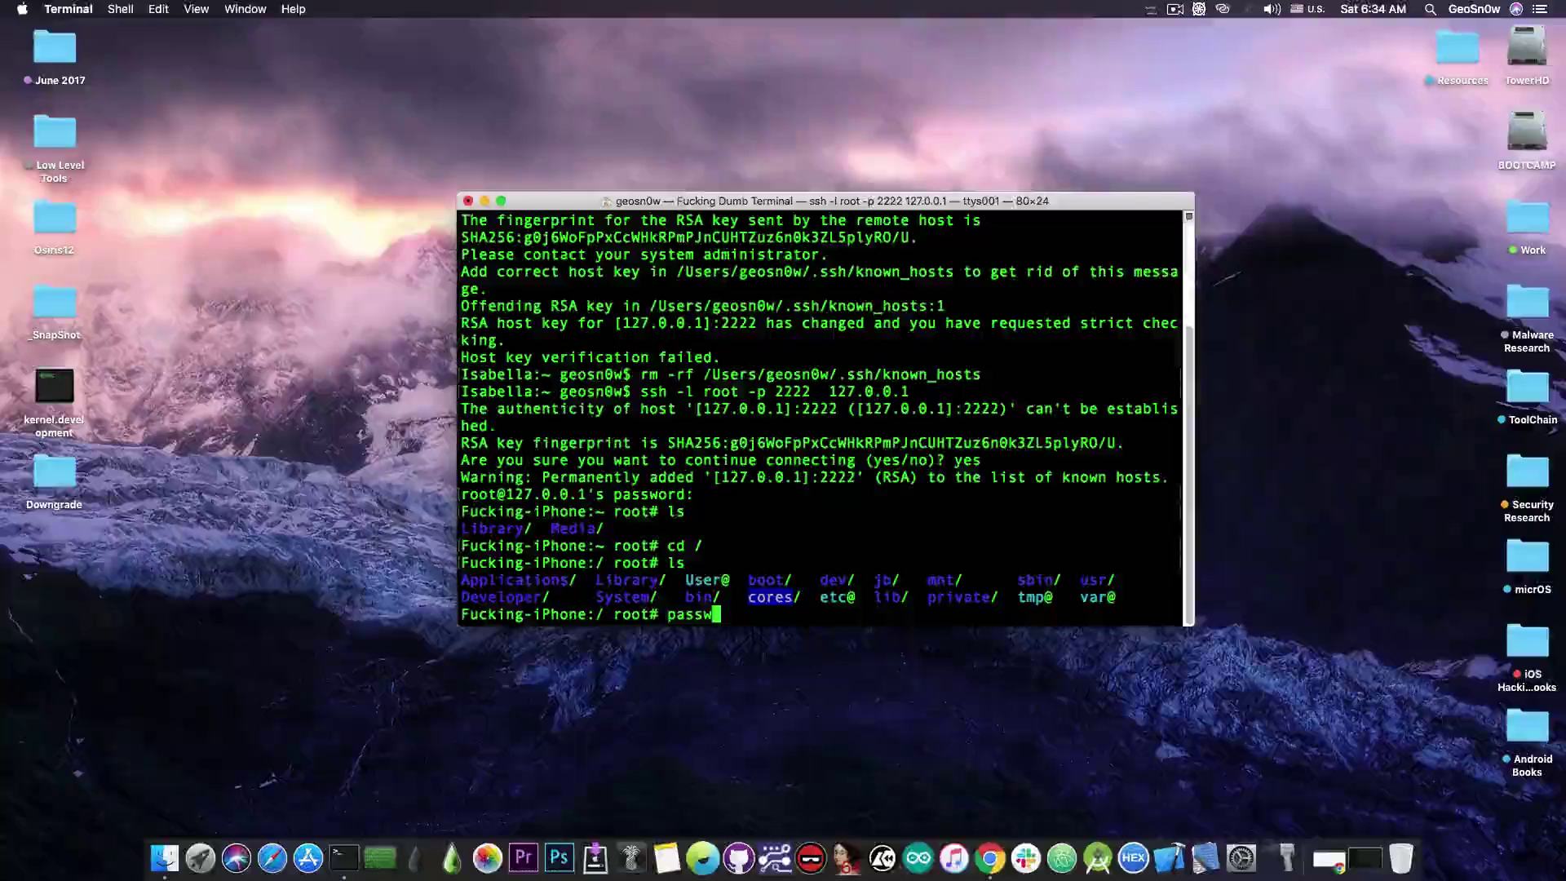
pyautogui.write('d')
pyautogui.press('Return')
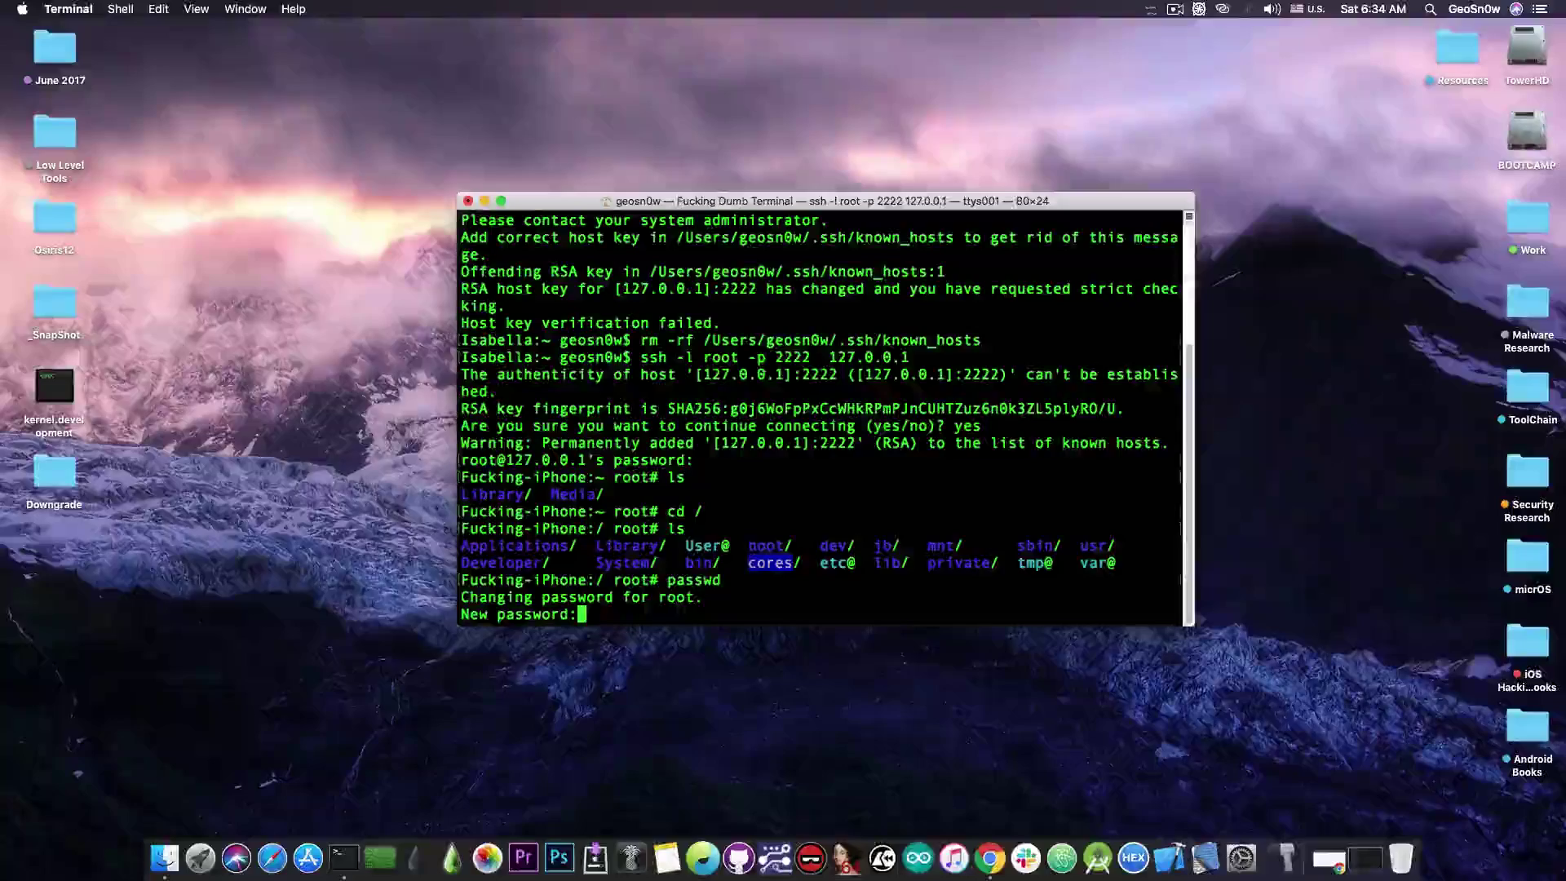
pyautogui.press('Return')
pyautogui.press('Return')
pyautogui.press('Return')
pyautogui.press('Return')
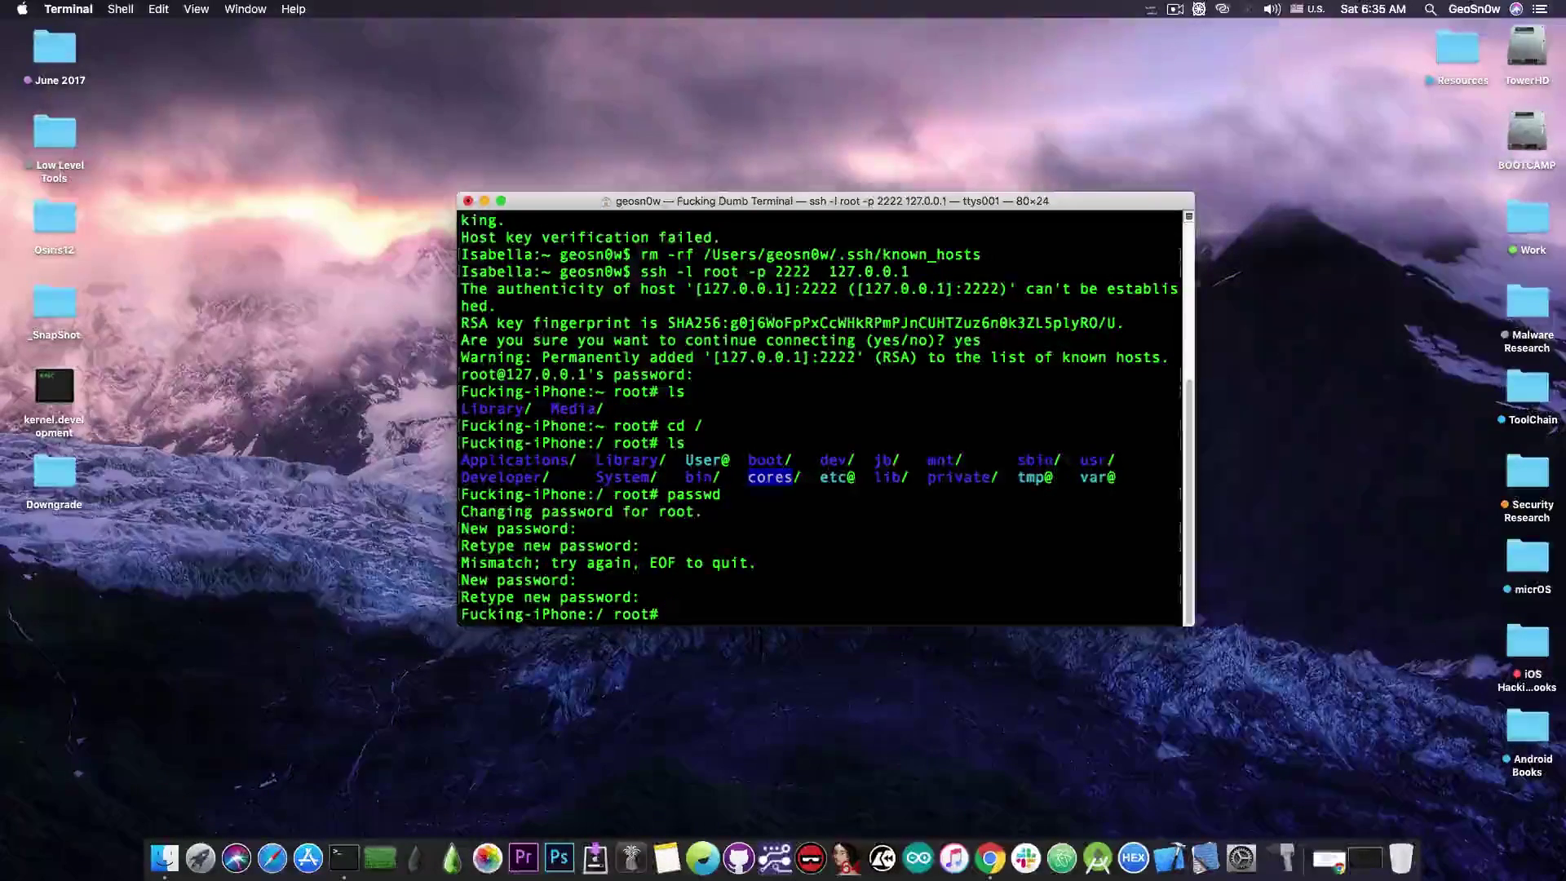
pyautogui.press('super+shift+2')
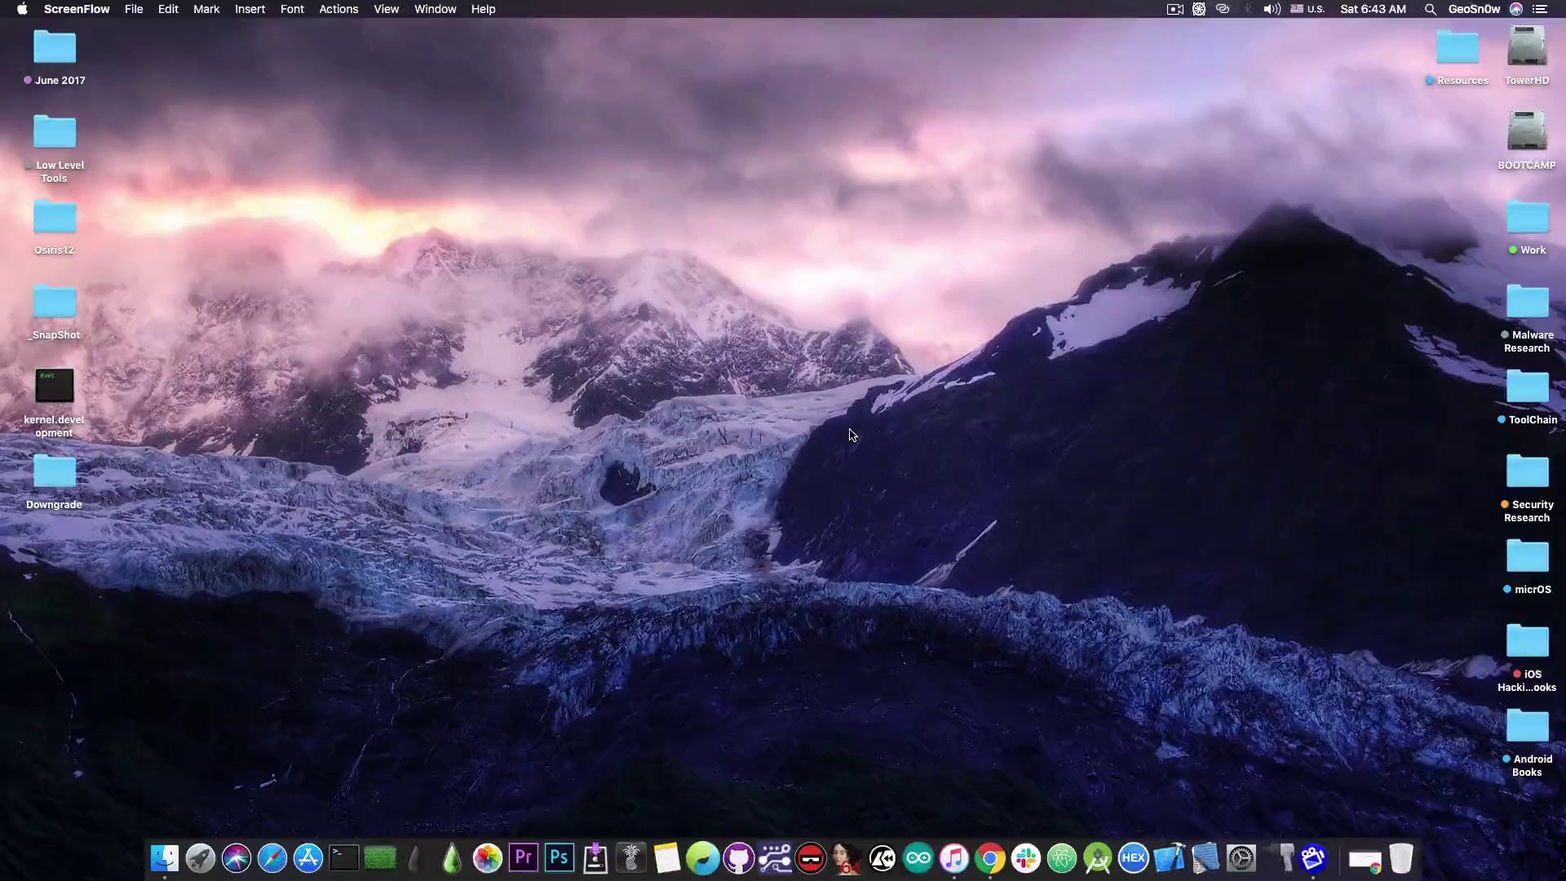
# Restore Chrome to the GeoNonceSetter12 repository page and scroll through it.
pyautogui.click(1364, 858)
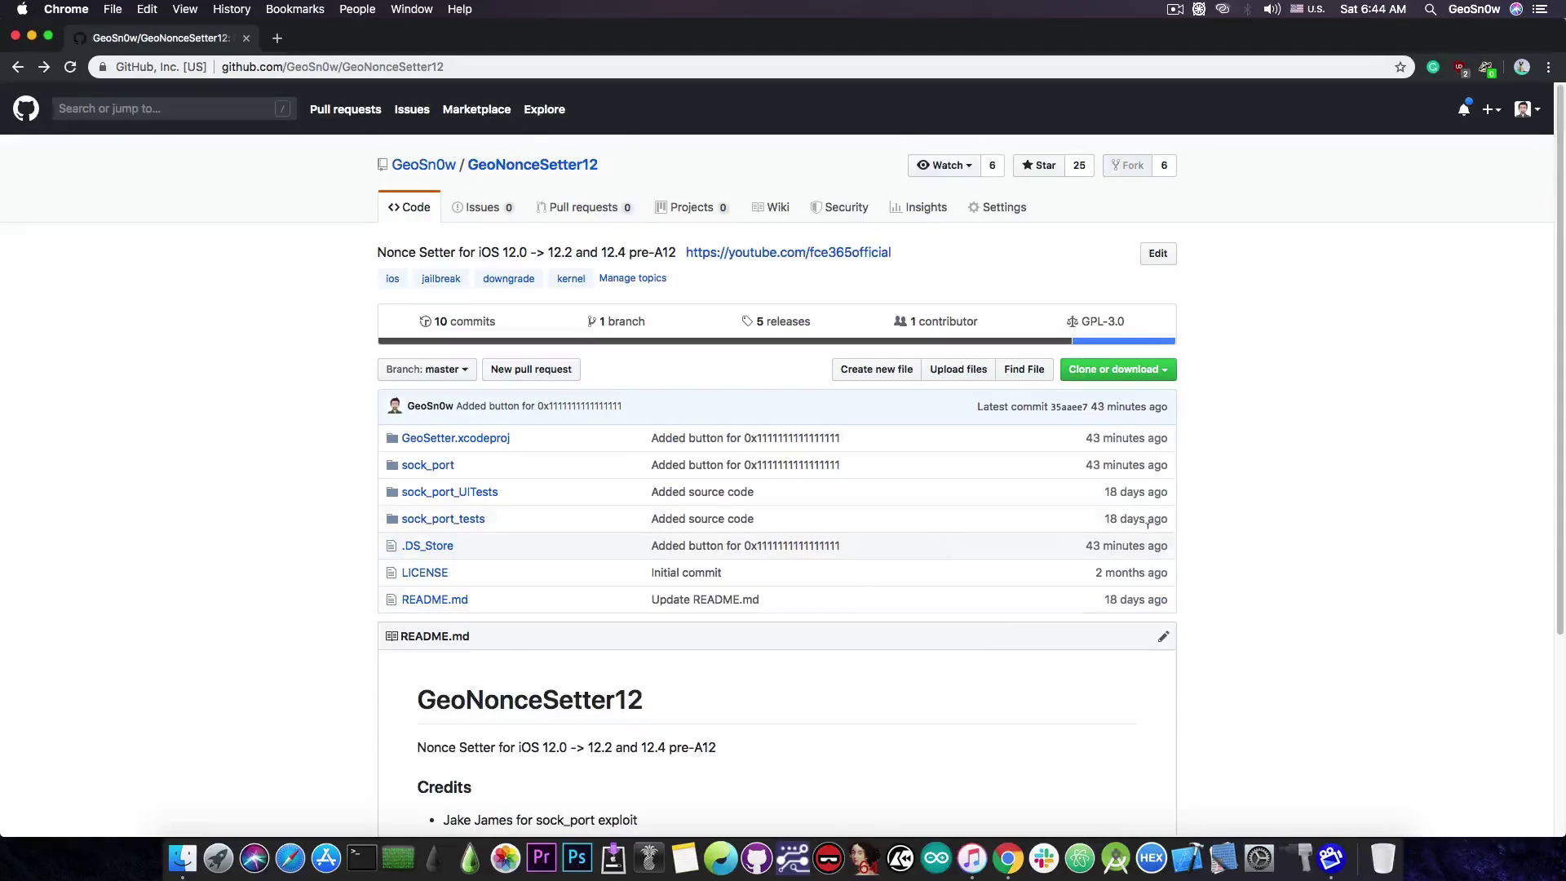
pyautogui.scroll(-5, 1443, 434)
pyautogui.scroll(1, 1443, 438)
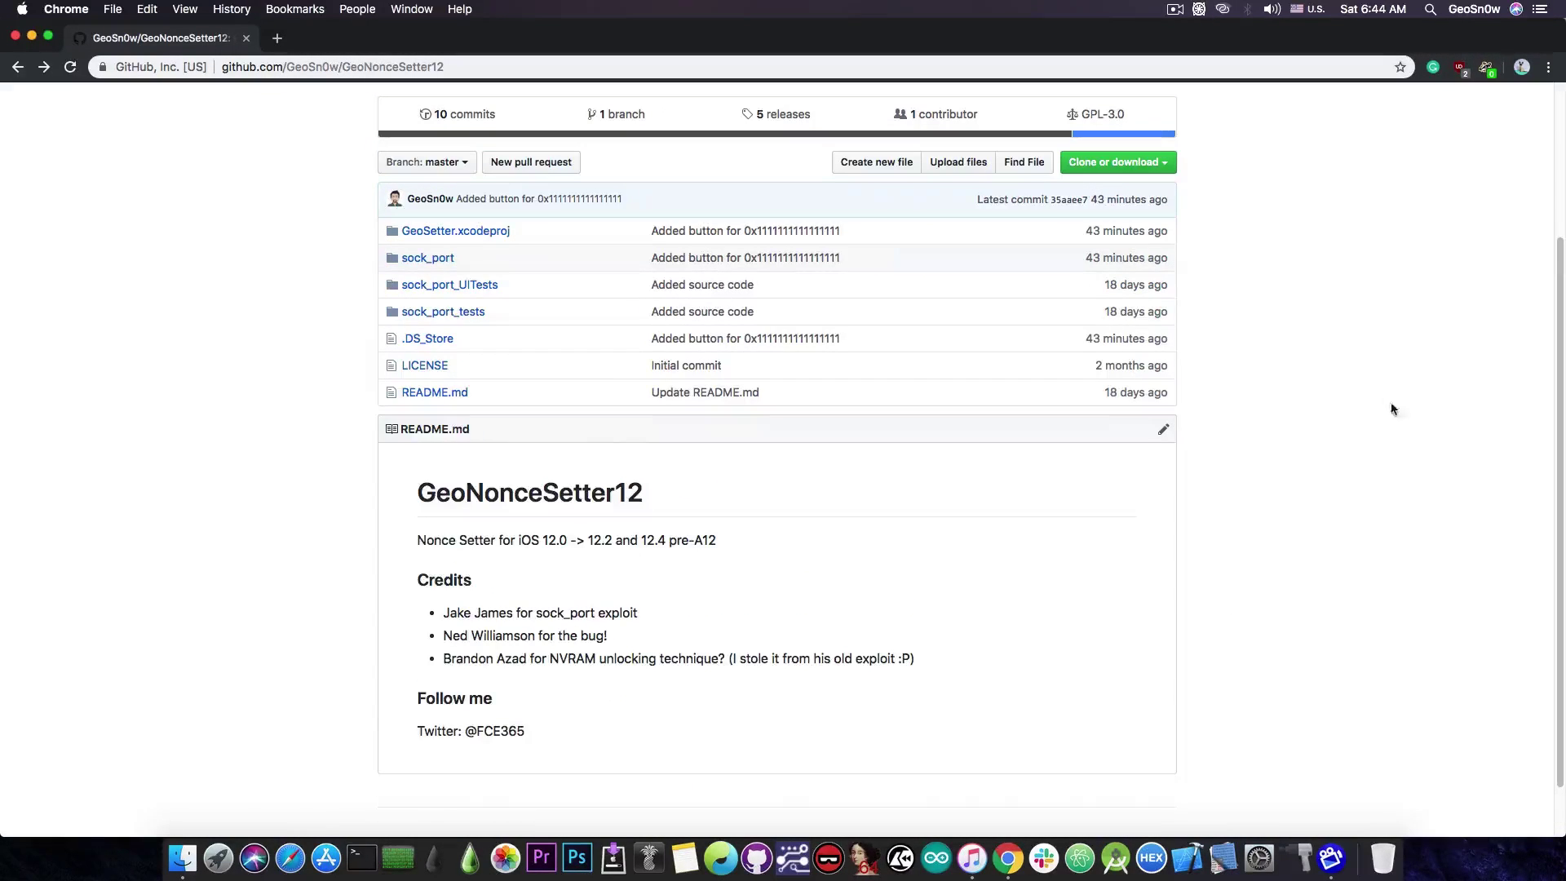
pyautogui.scroll(4, 608, 359)
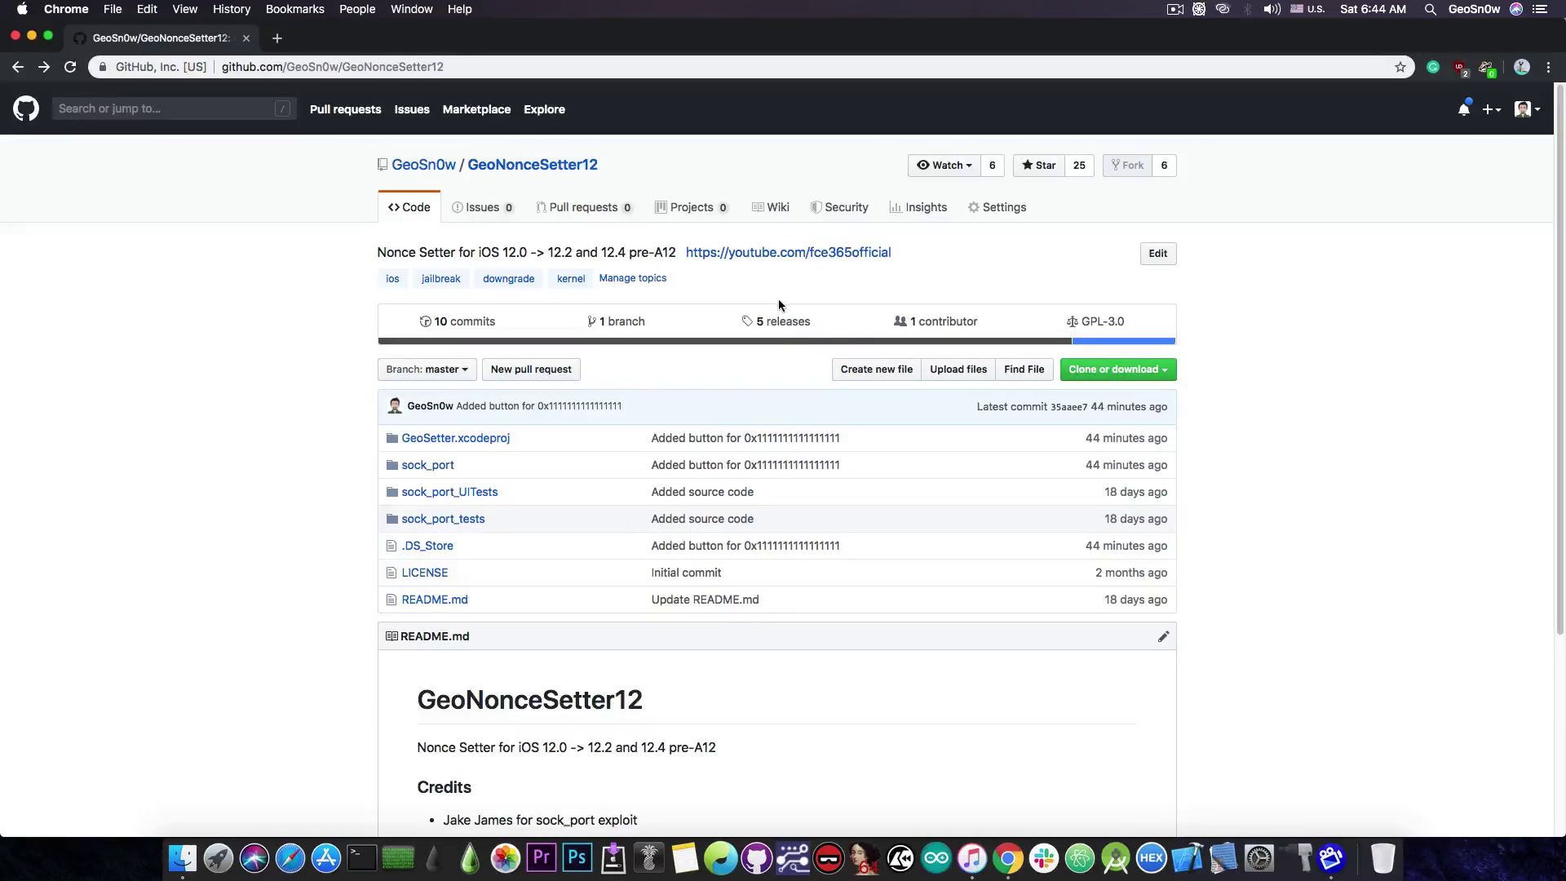
# Open the '5 releases' list, review the v1.4 GeoSetter IPA assets, then minimize Chrome.
pyautogui.click(787, 324)
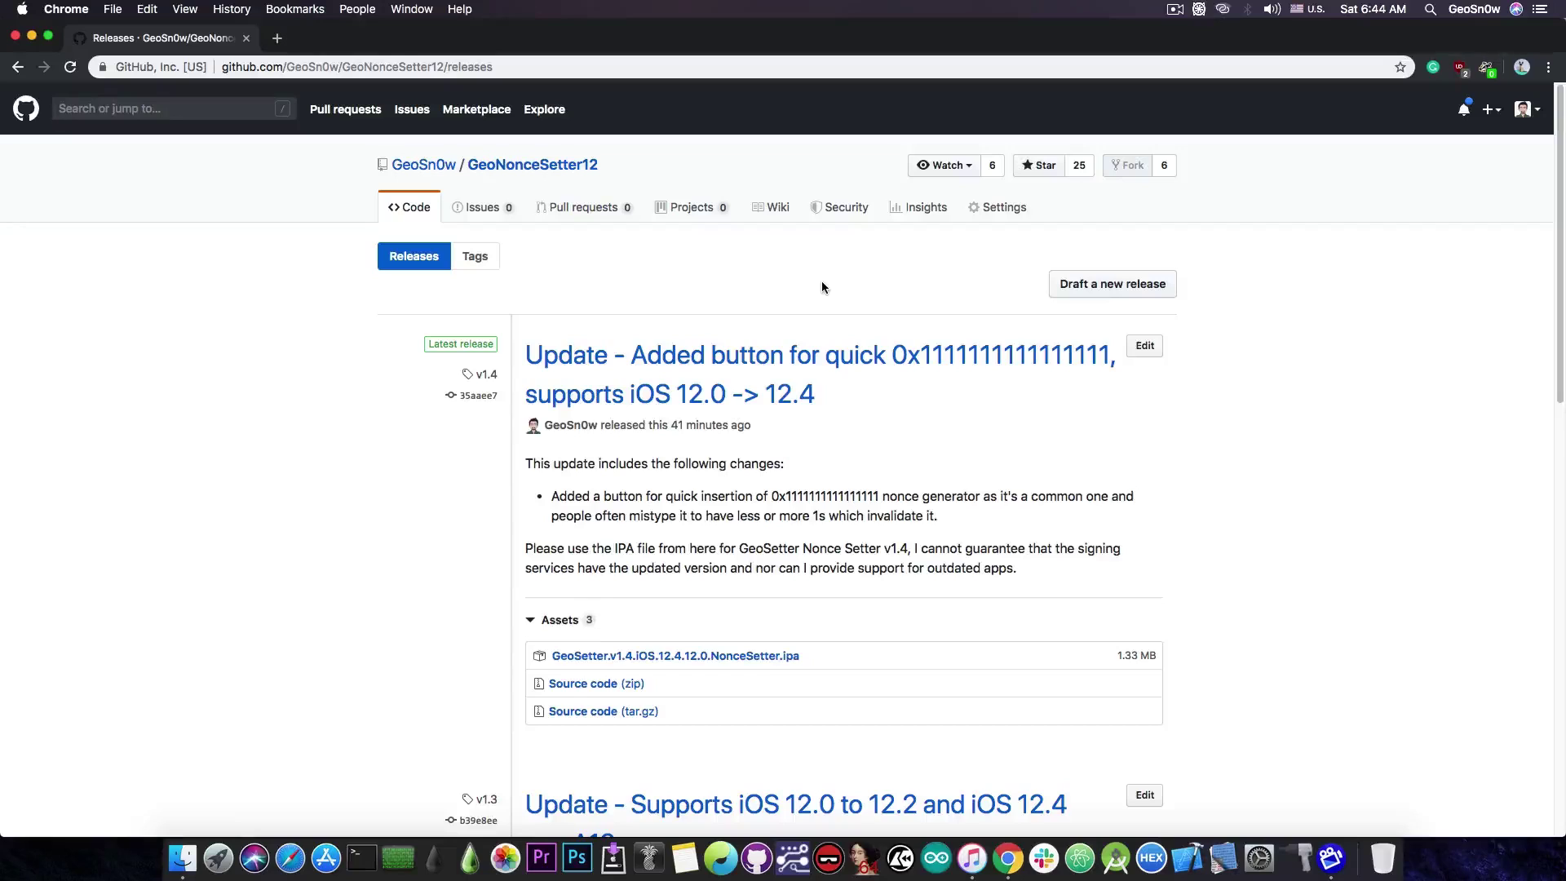
pyautogui.scroll(-1, 731, 643)
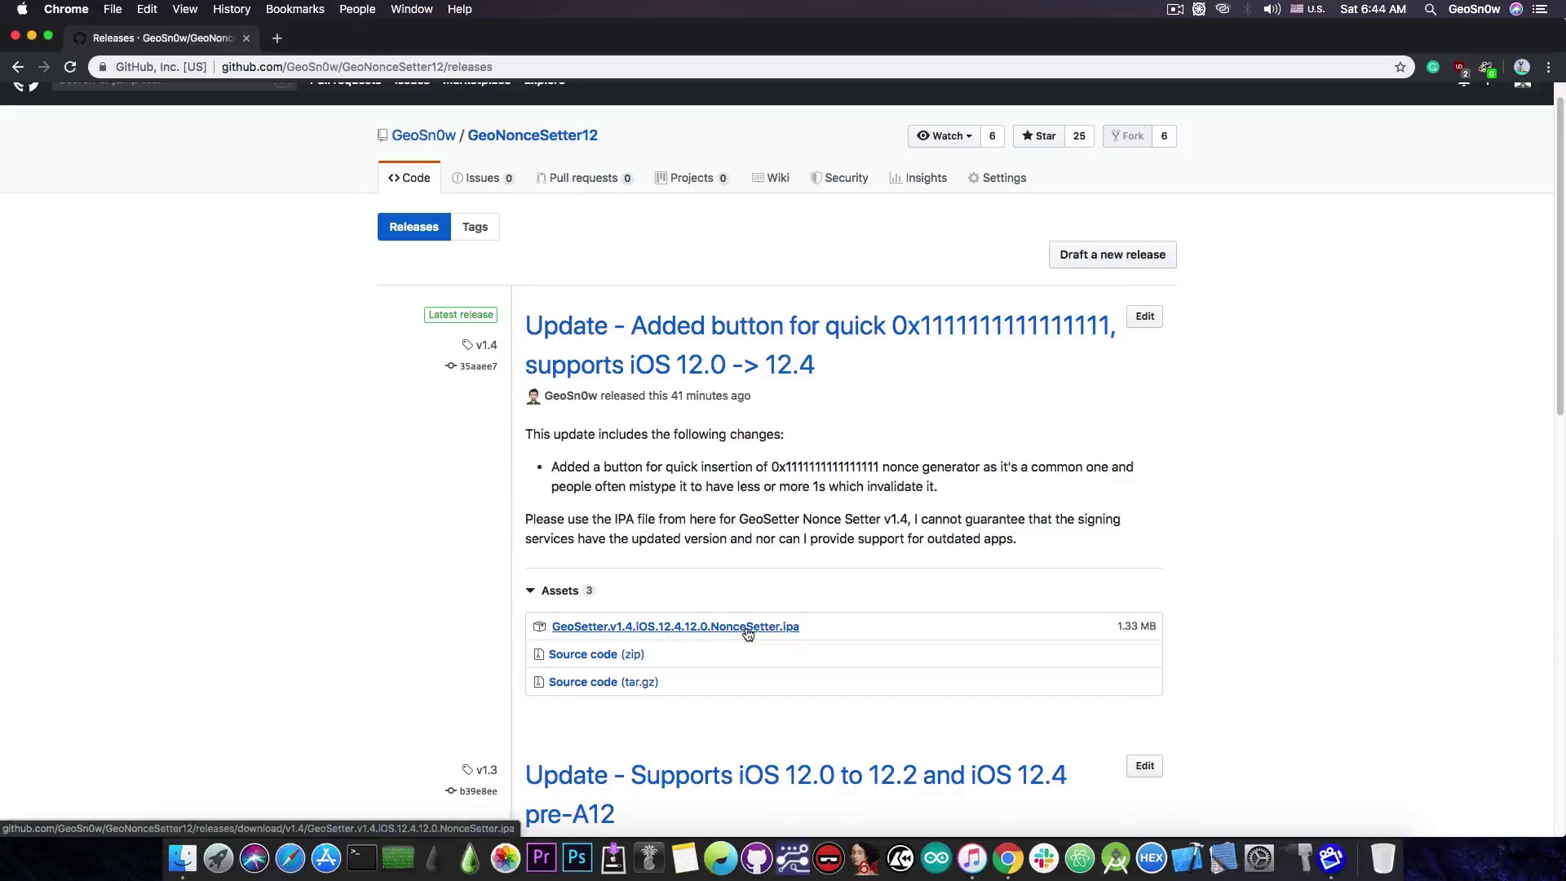
pyautogui.scroll(1, 748, 633)
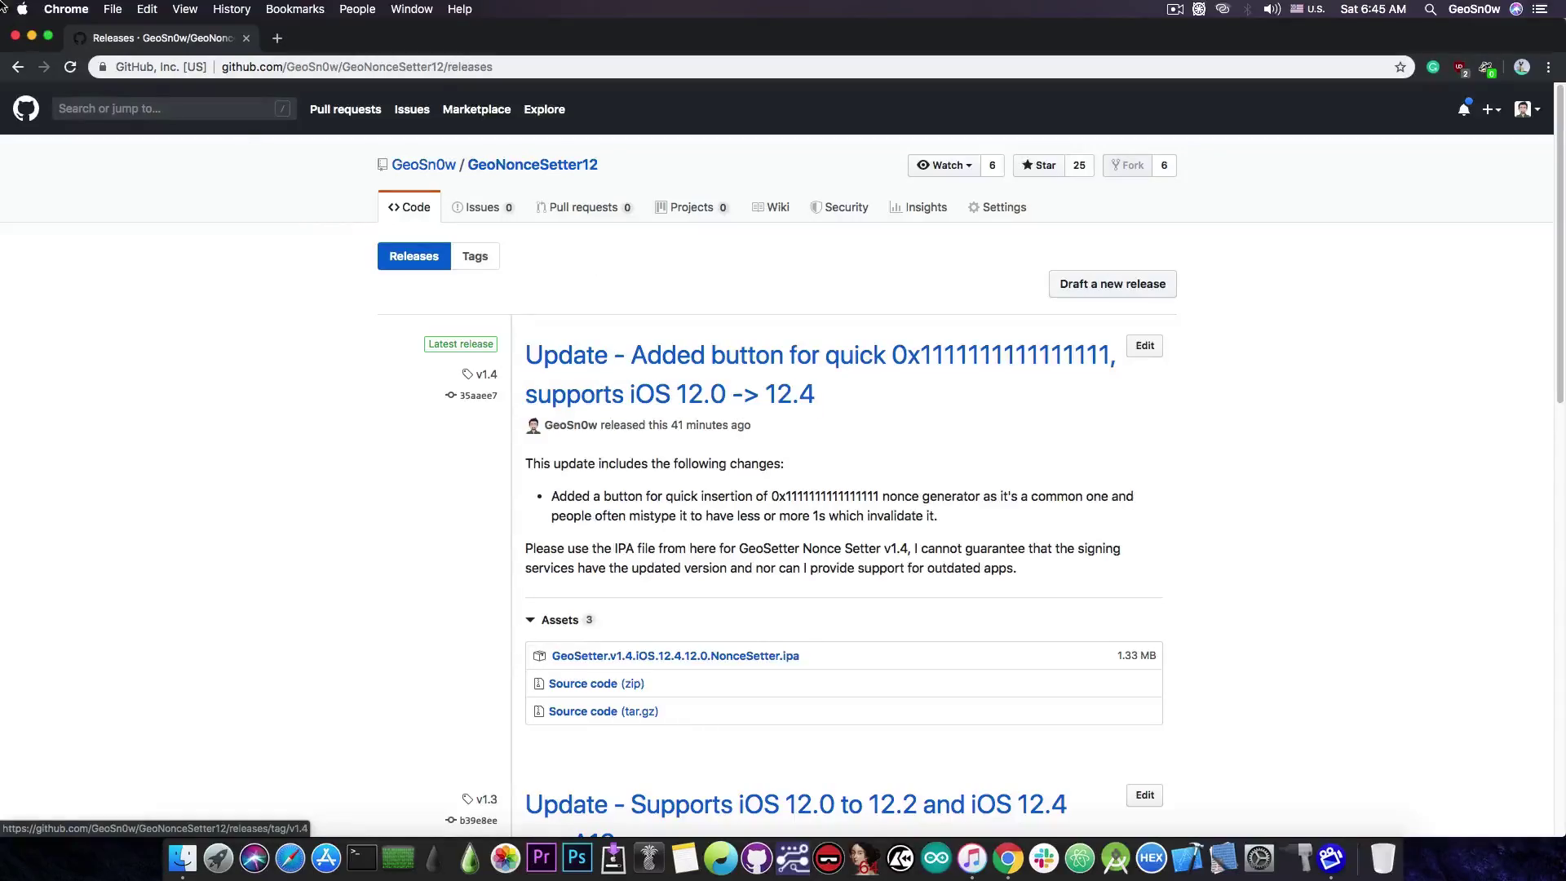
pyautogui.click(32, 36)
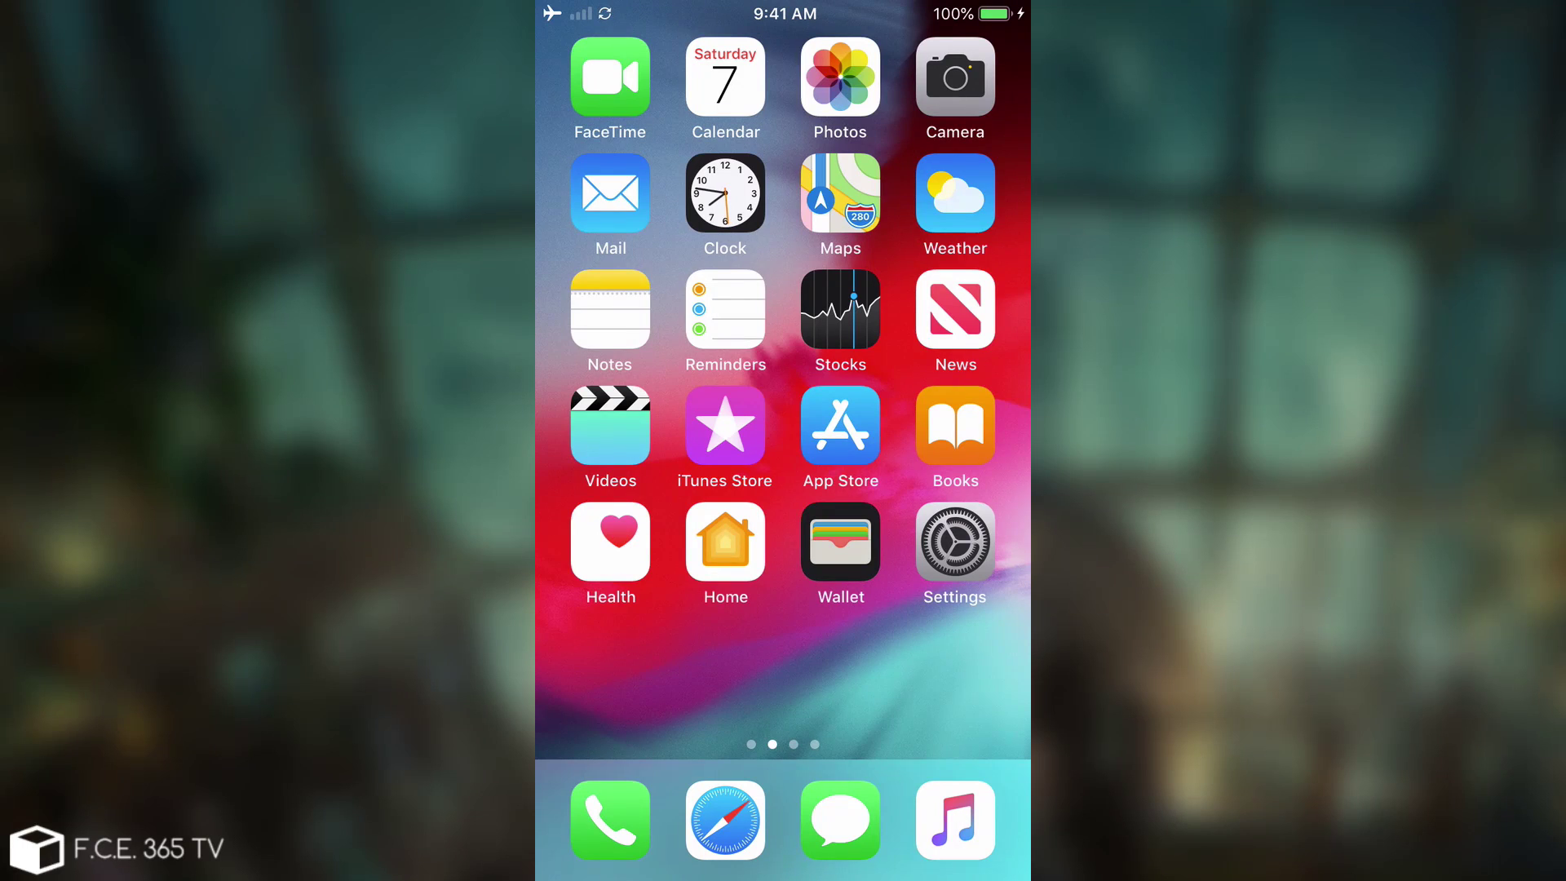
pyautogui.moveTo(937, 408); pyautogui.dragTo(653, 408)
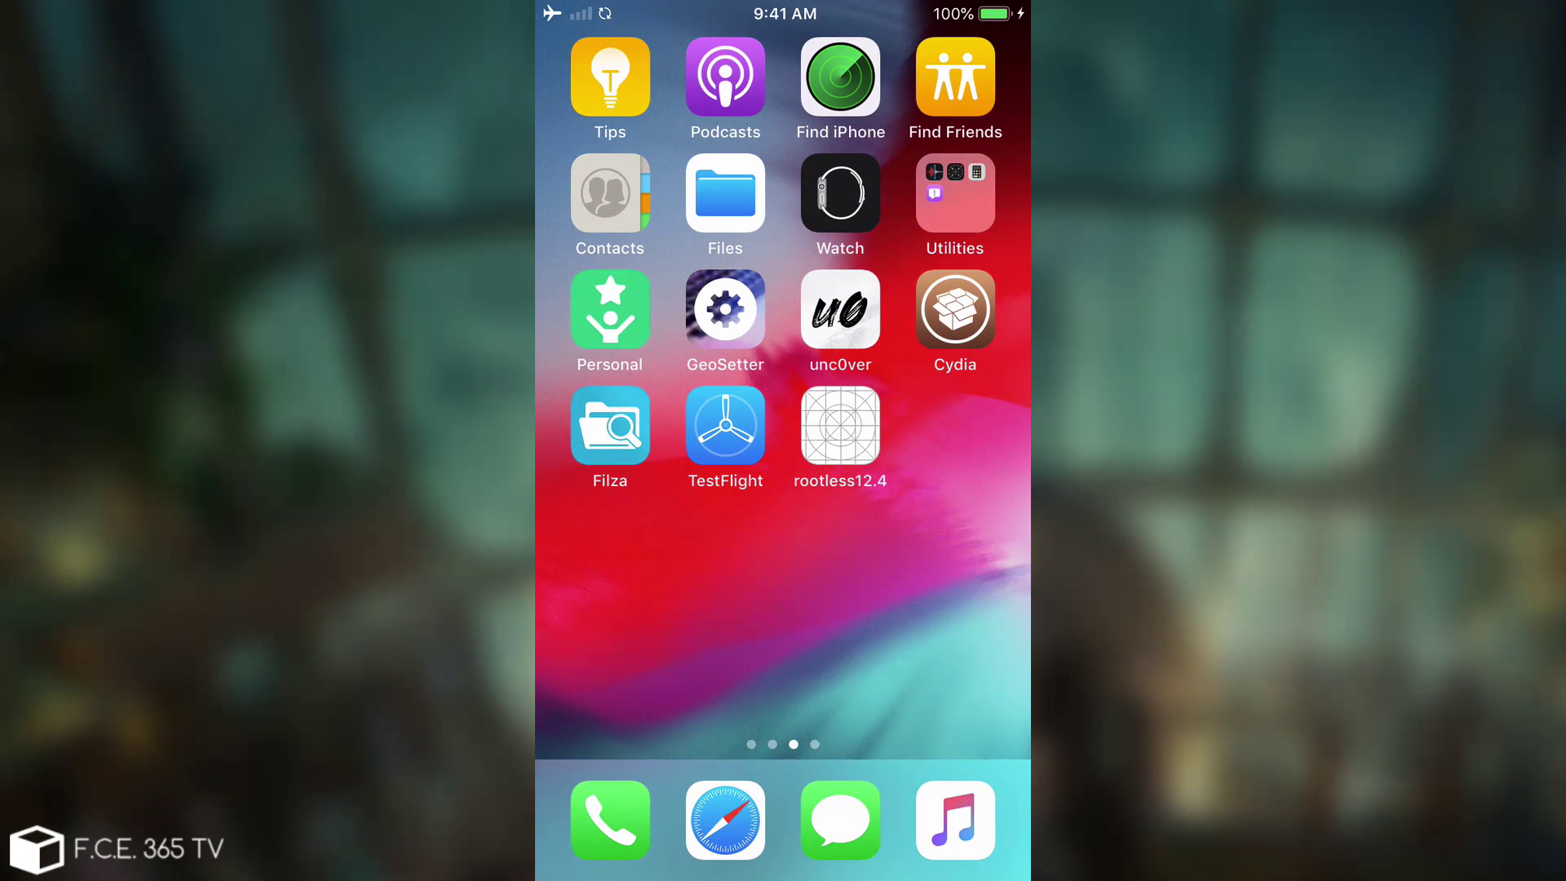
pyautogui.click(725, 309)
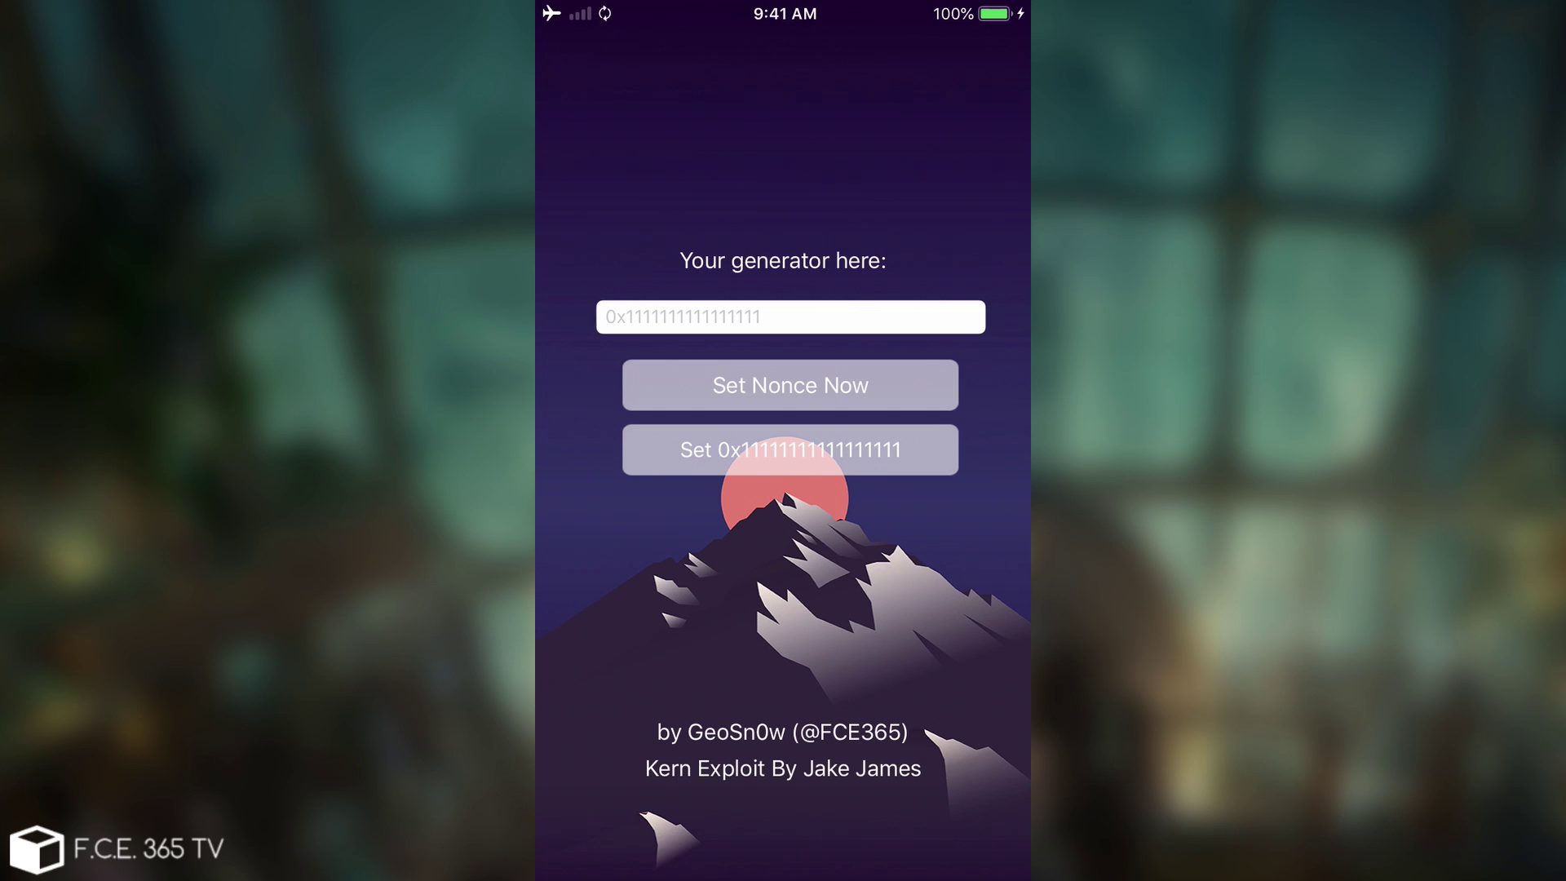
pyautogui.click(790, 449)
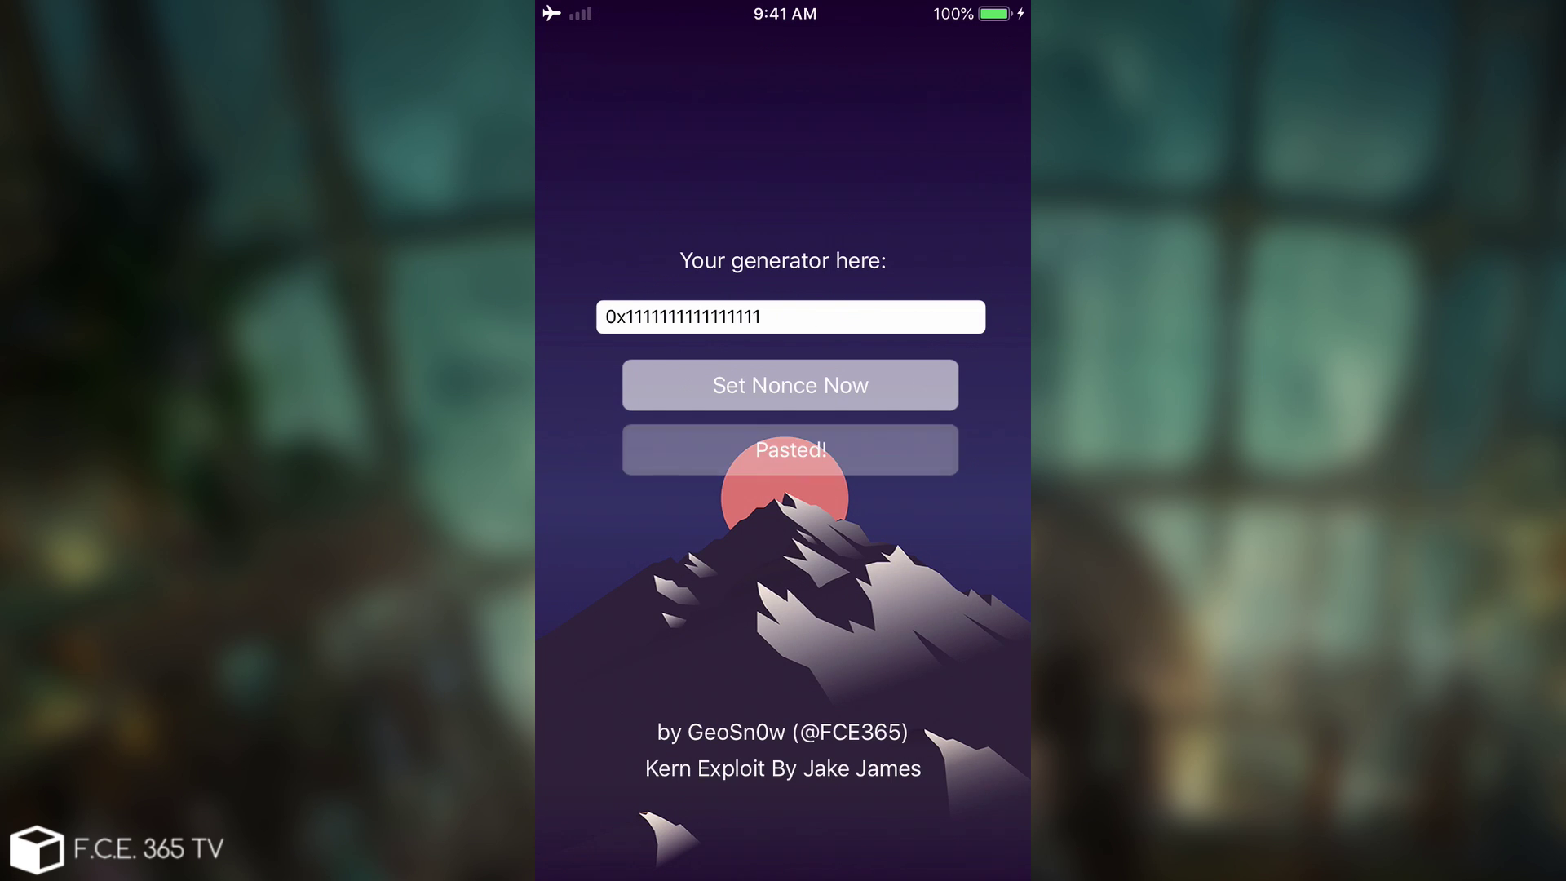
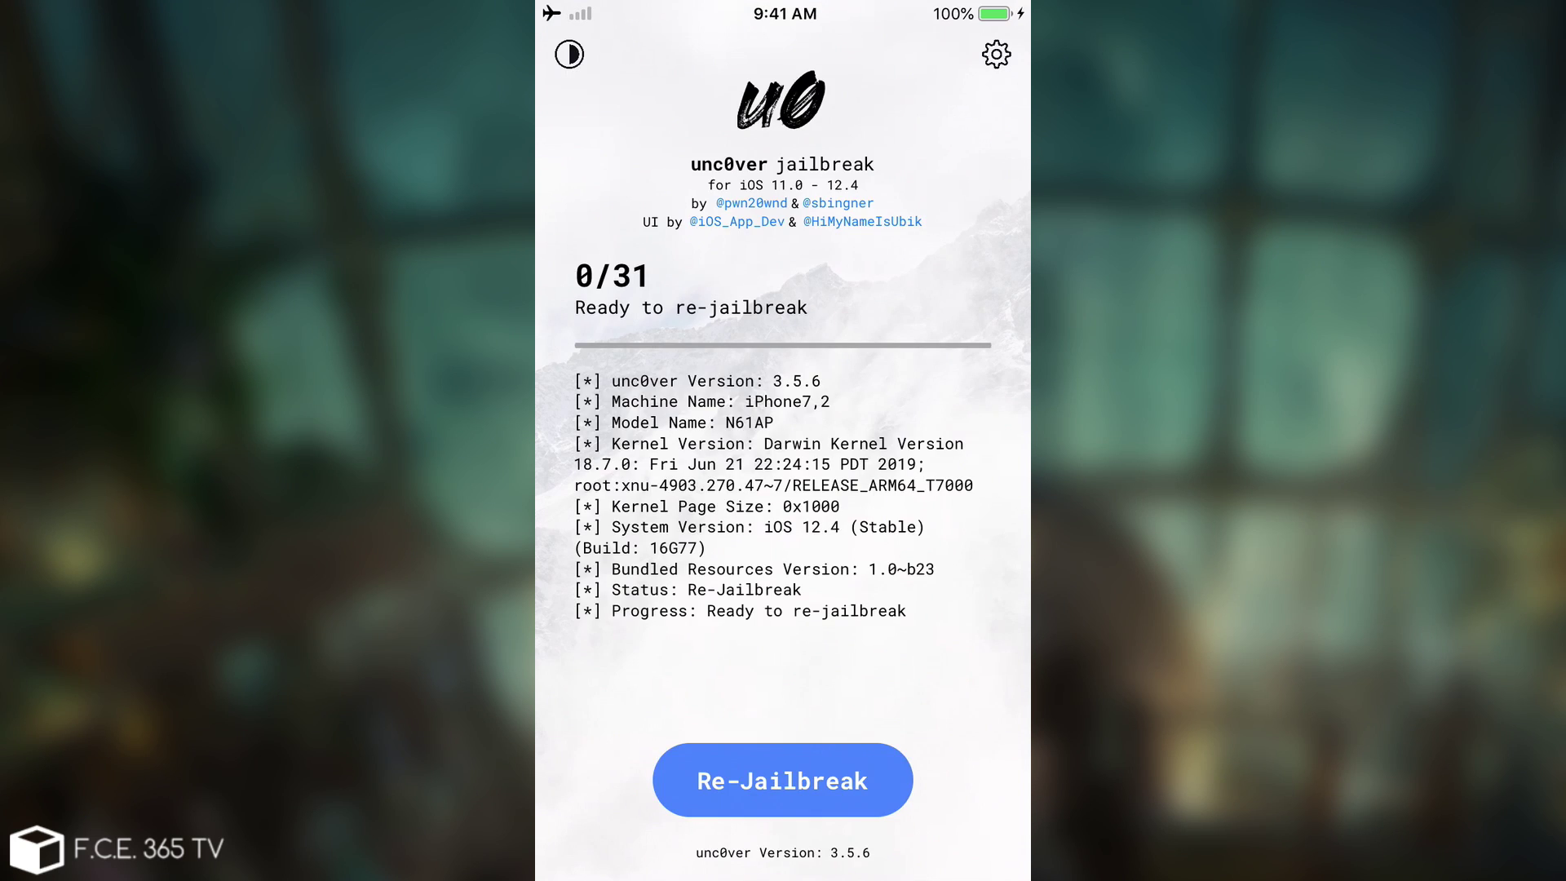
pyautogui.click(996, 54)
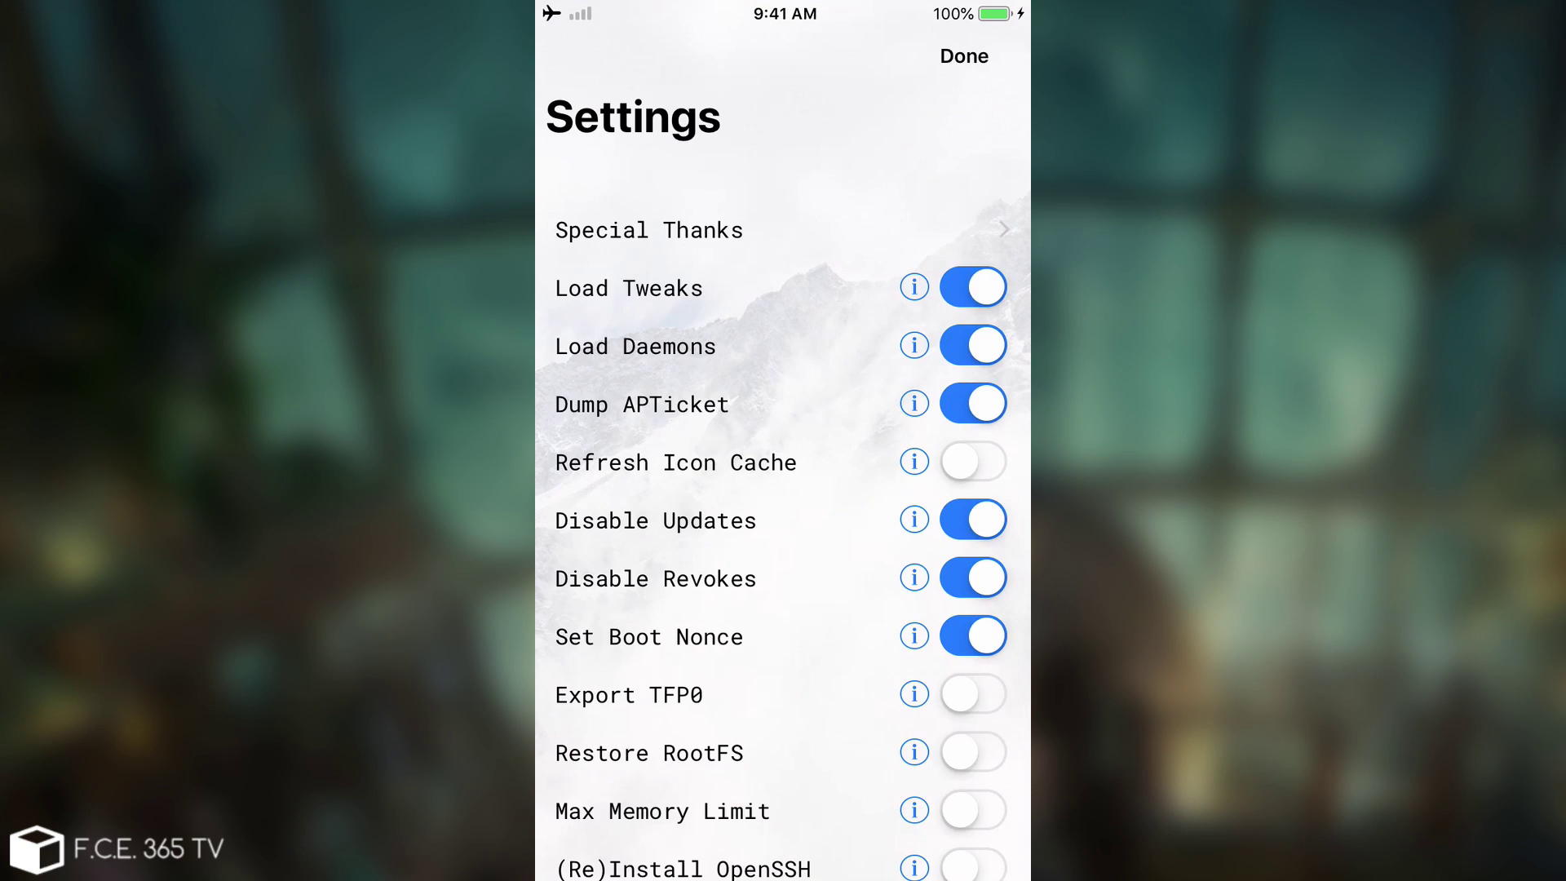
pyautogui.scroll(-15, 783, 523)
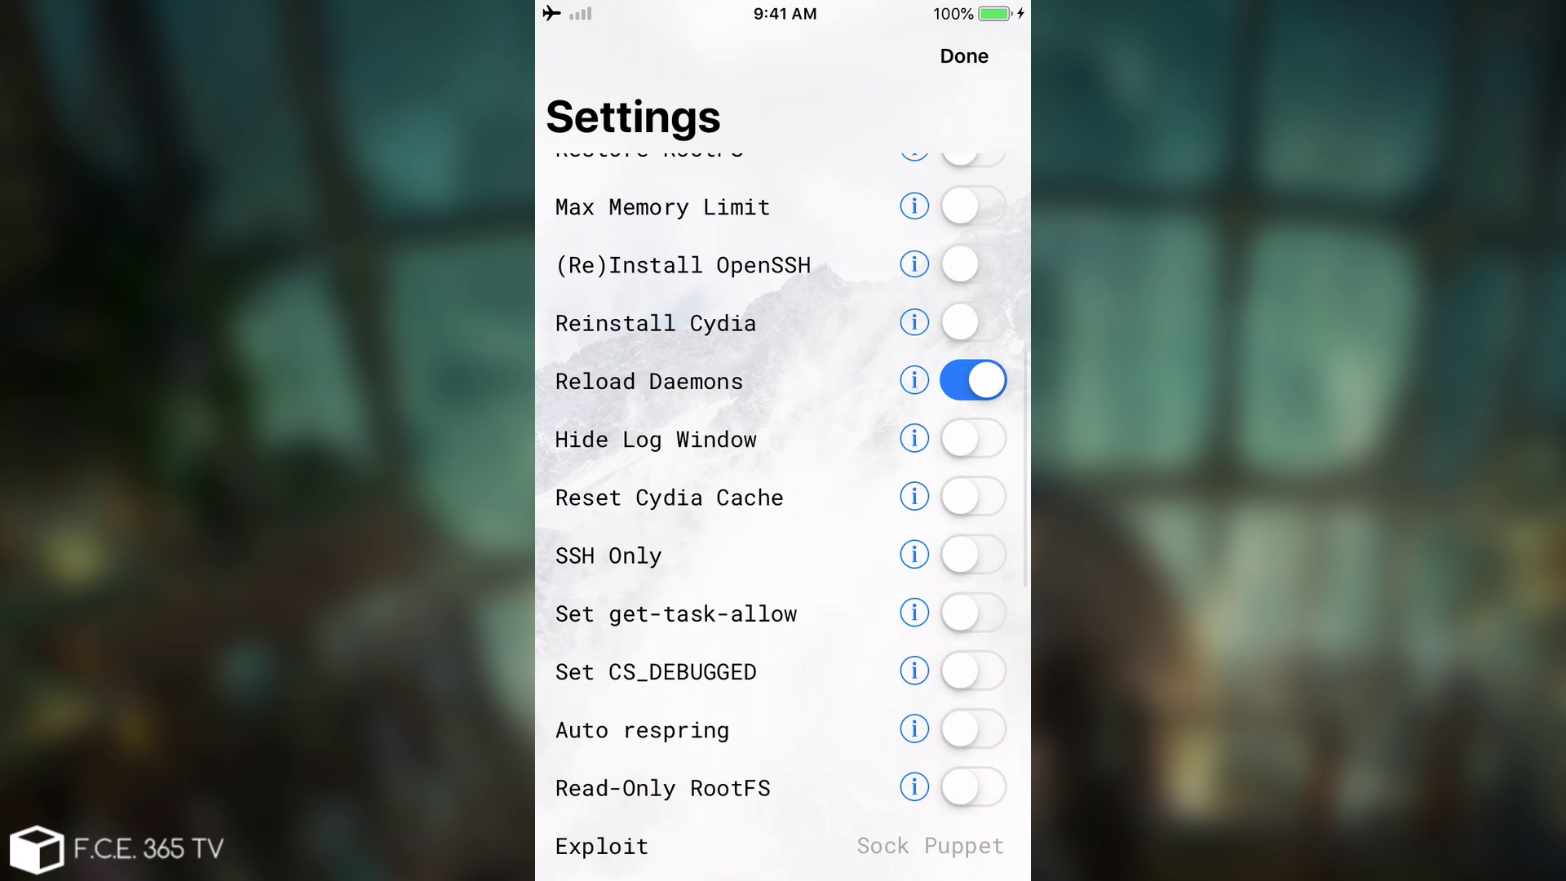
pyautogui.scroll(5, 783, 511)
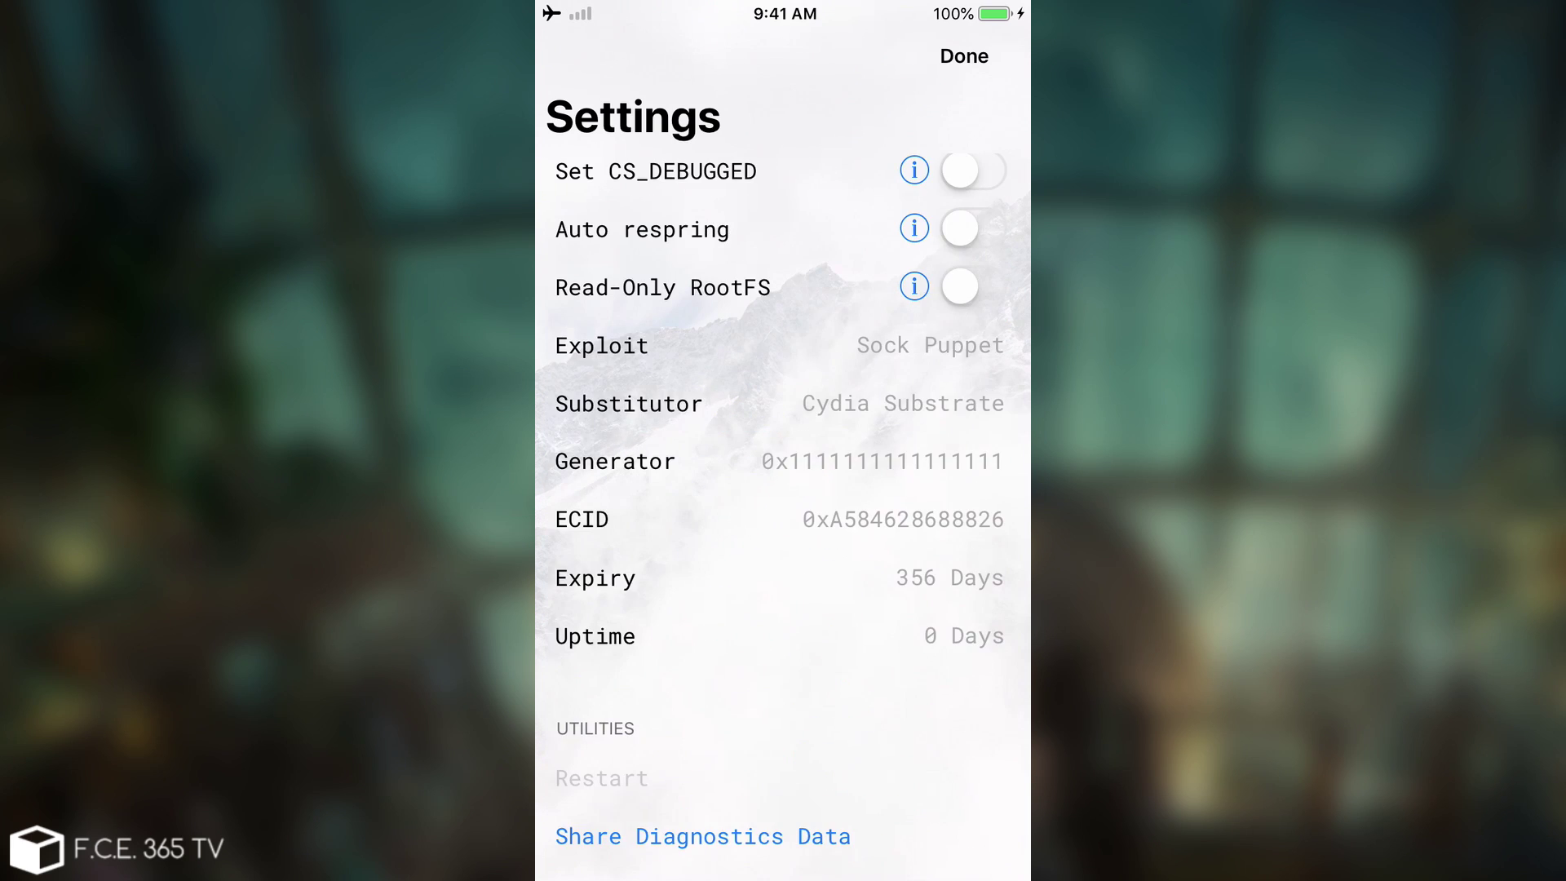
pyautogui.press('super')
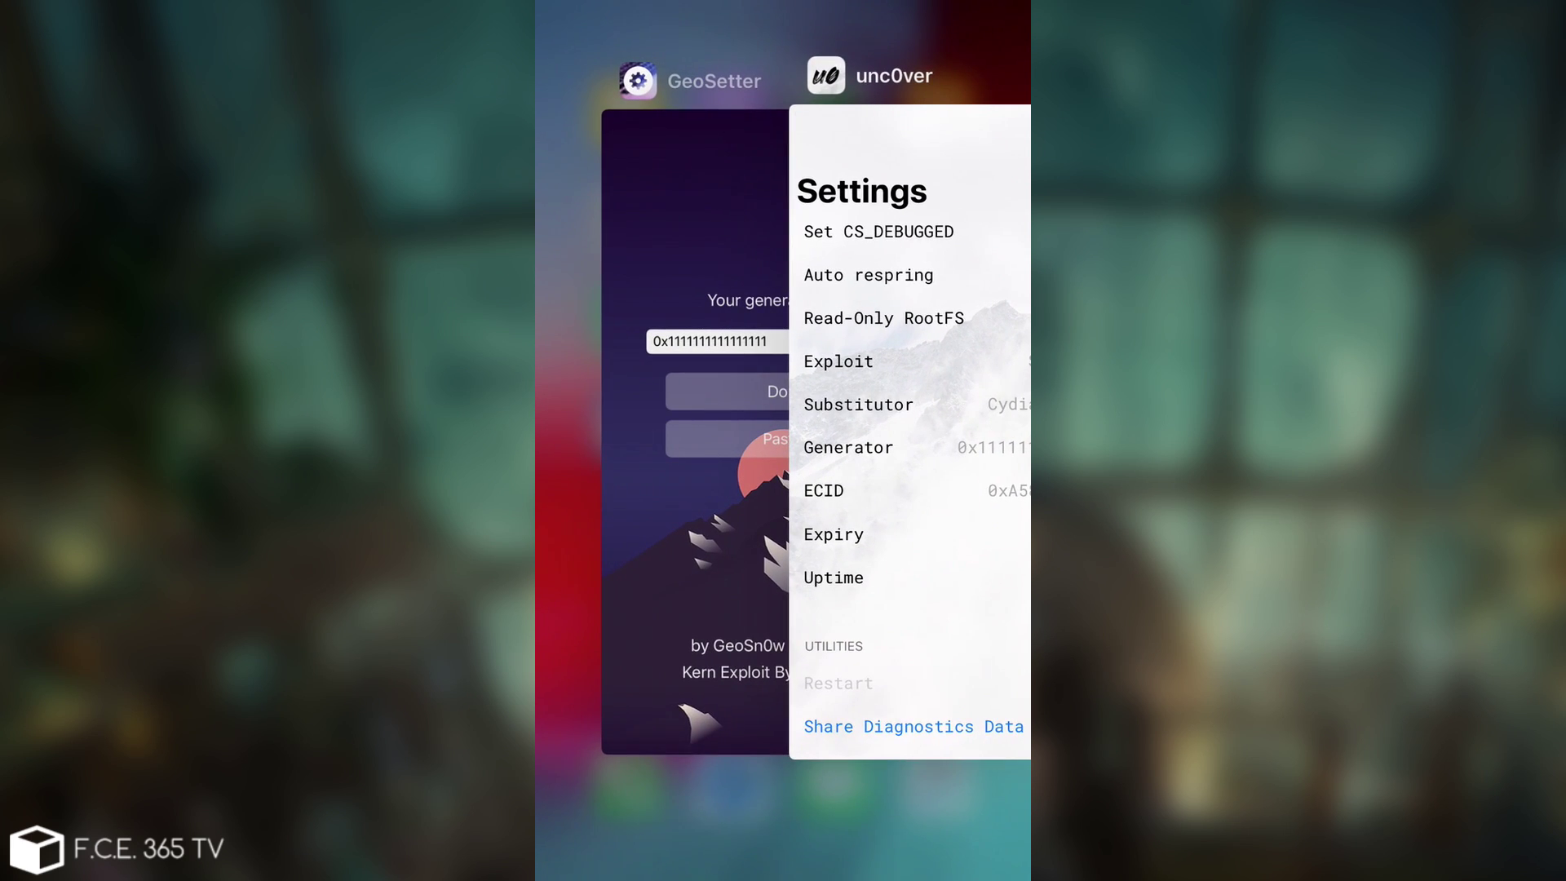
pyautogui.press('super')
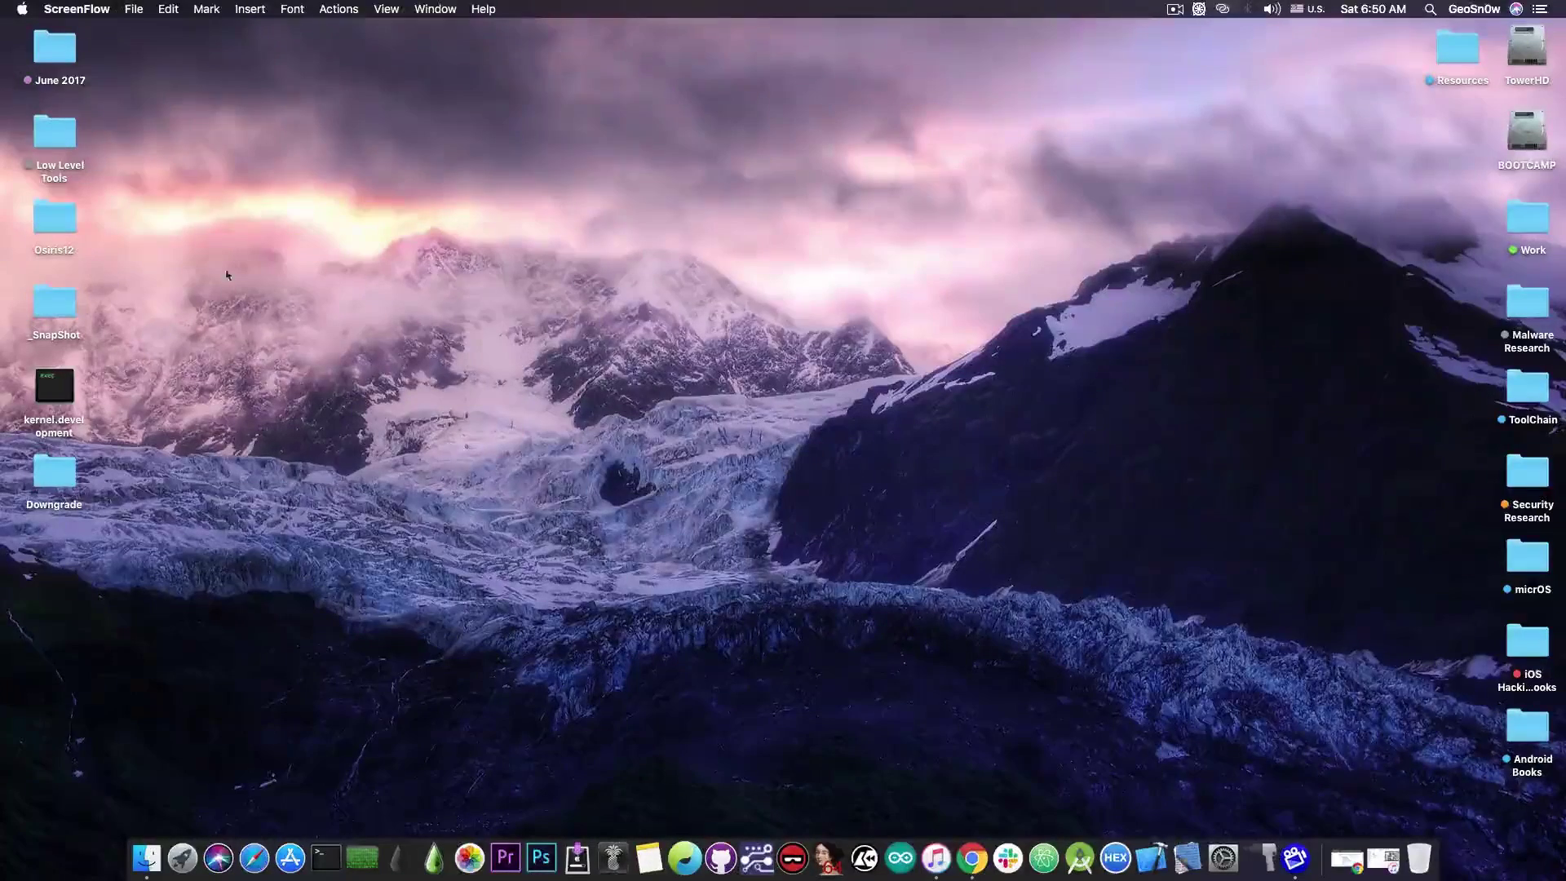
# Bring iTunes forward and show the connected iPhone 6's summary page with its backup section.
pyautogui.click(939, 858)
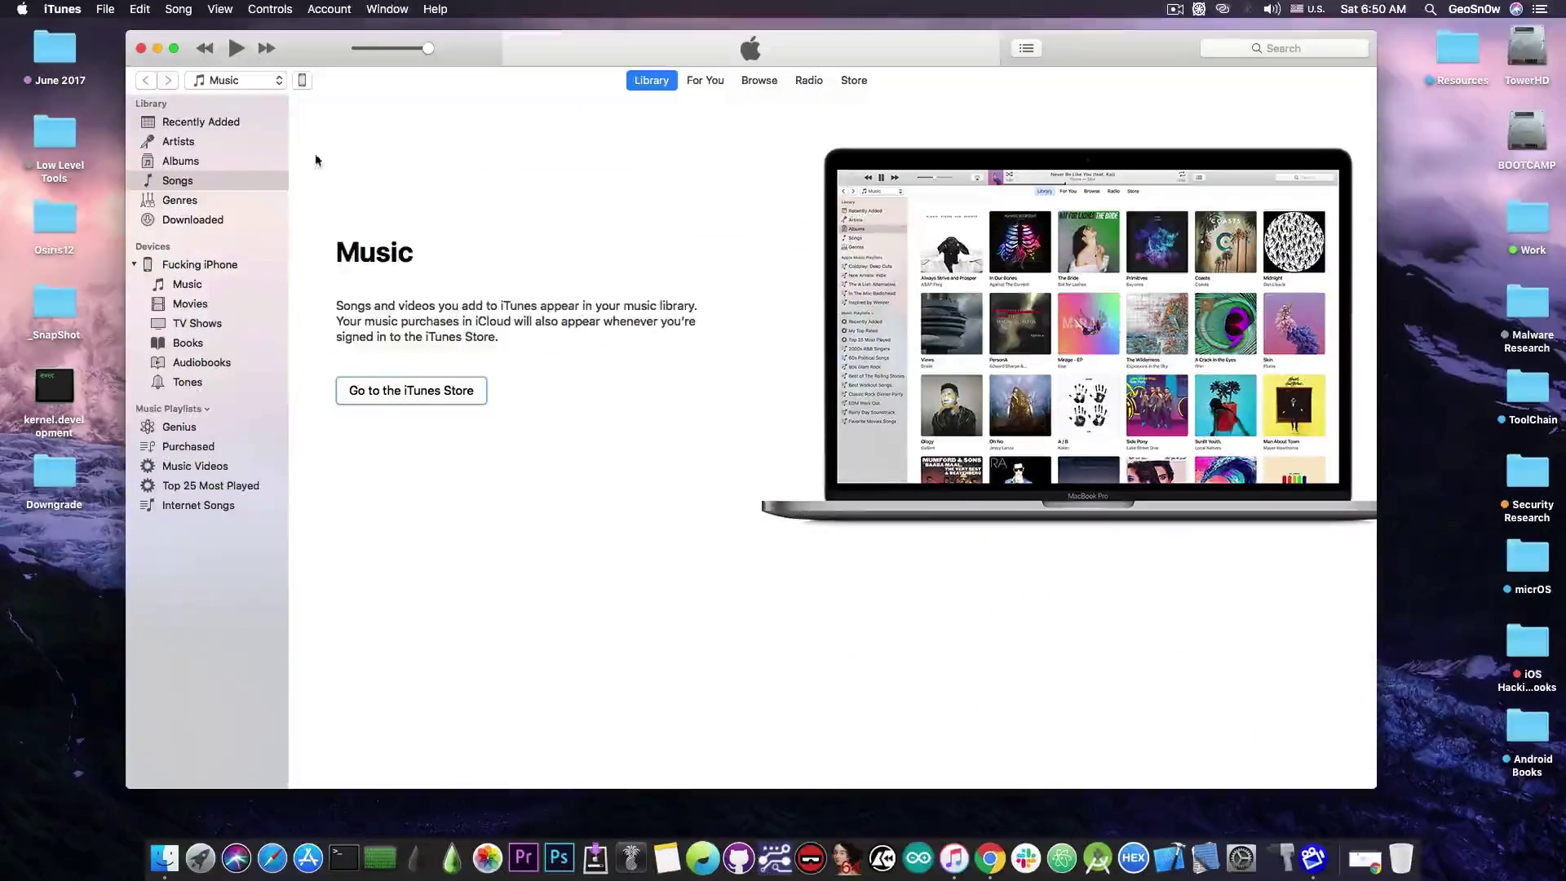
pyautogui.click(302, 81)
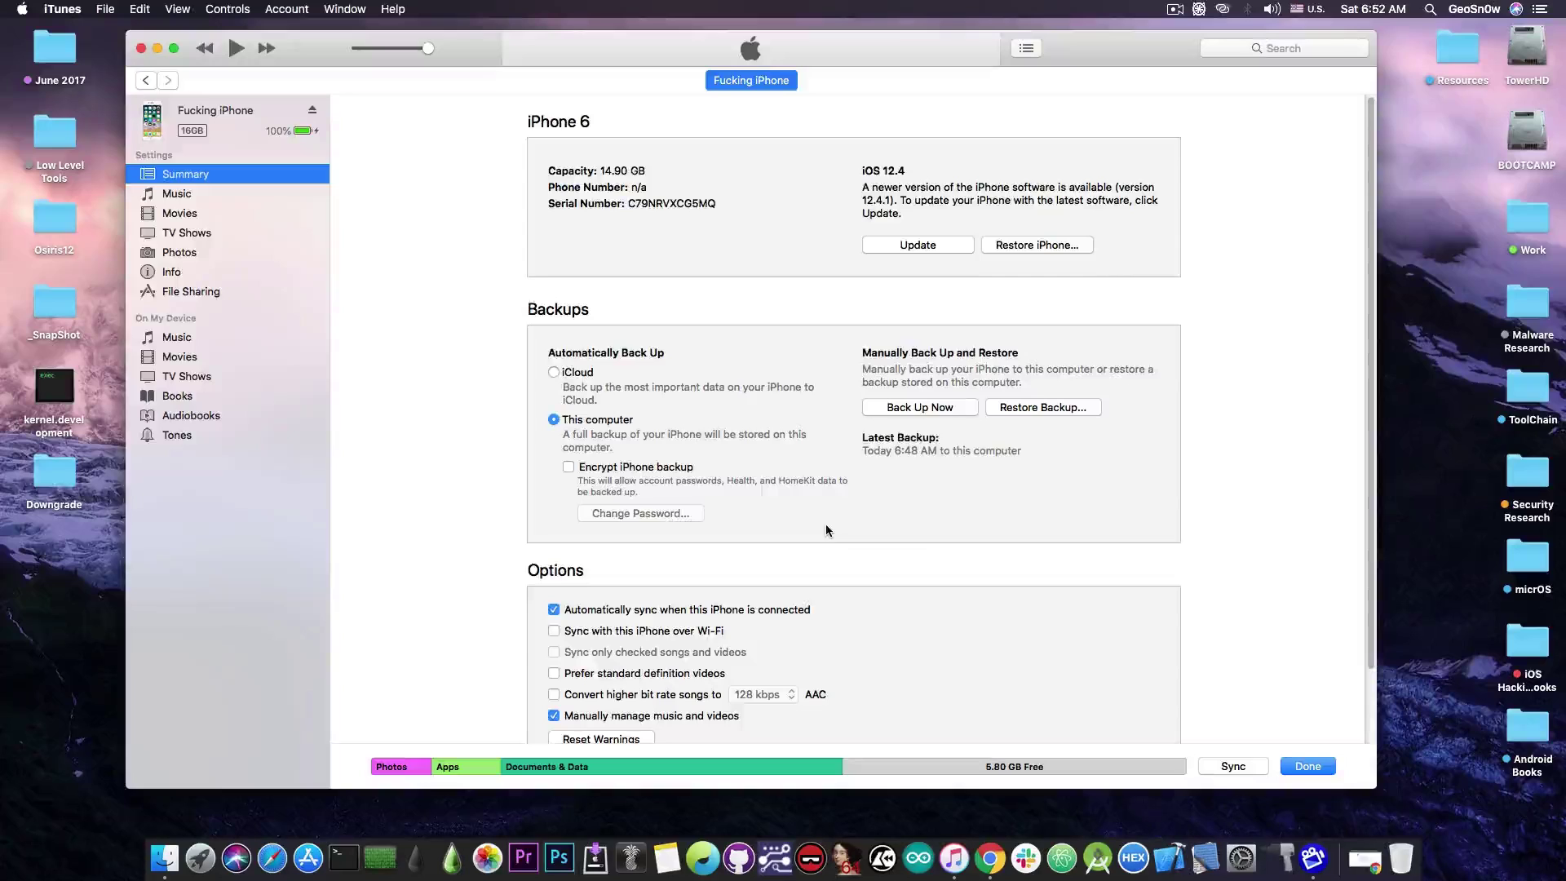
# Enable Encrypt iPhone backup, enter and confirm the backup password, and start the encrypted backup.
pyautogui.click(676, 469)
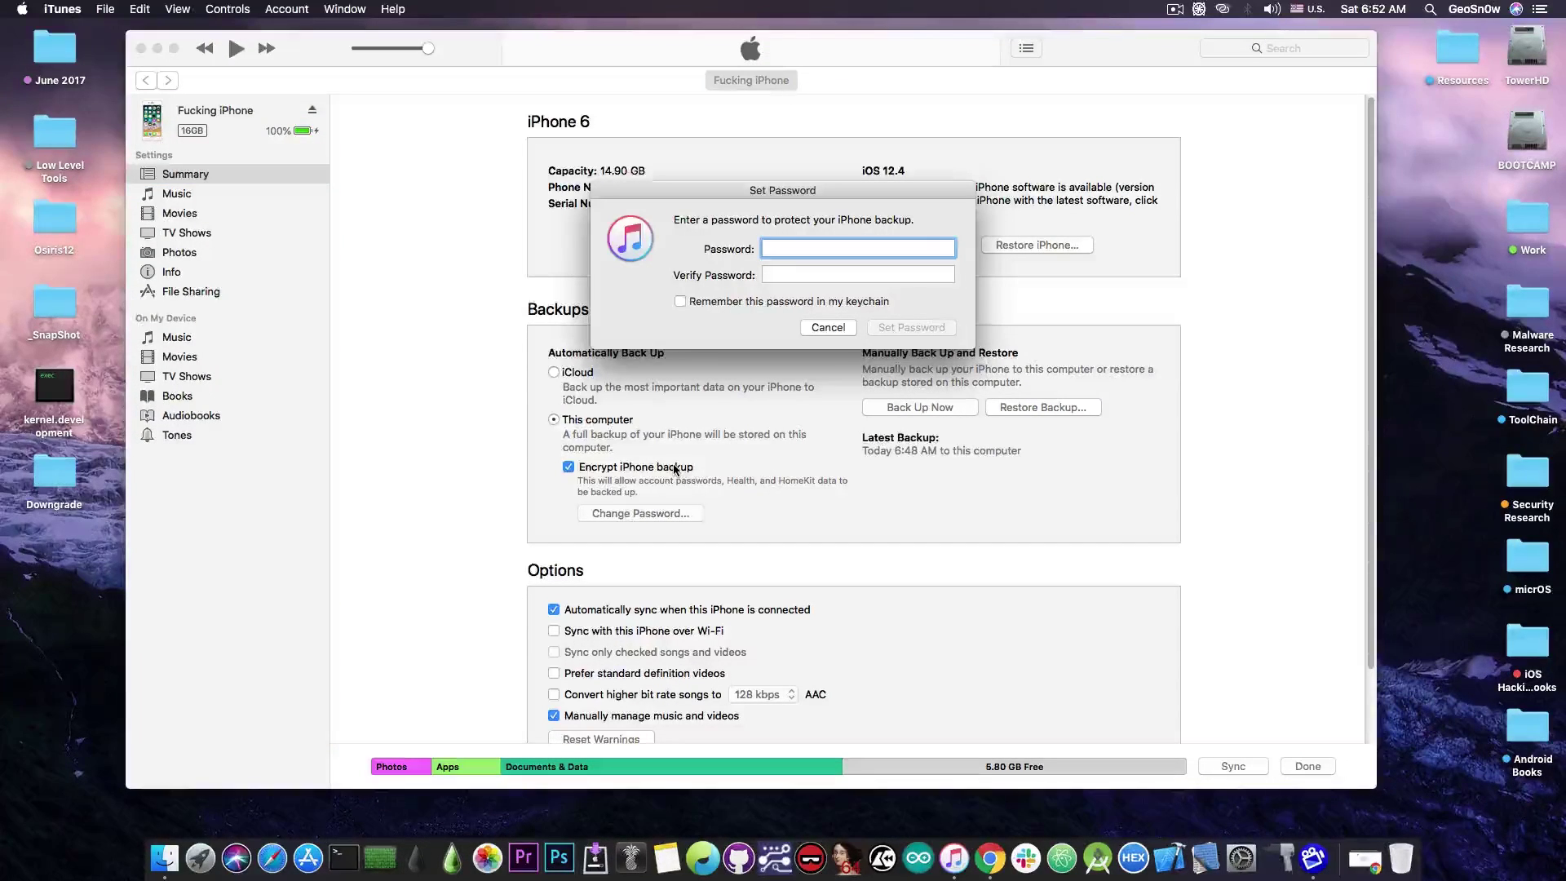
pyautogui.write('1234')
pyautogui.press('Tab')
pyautogui.write('1234')
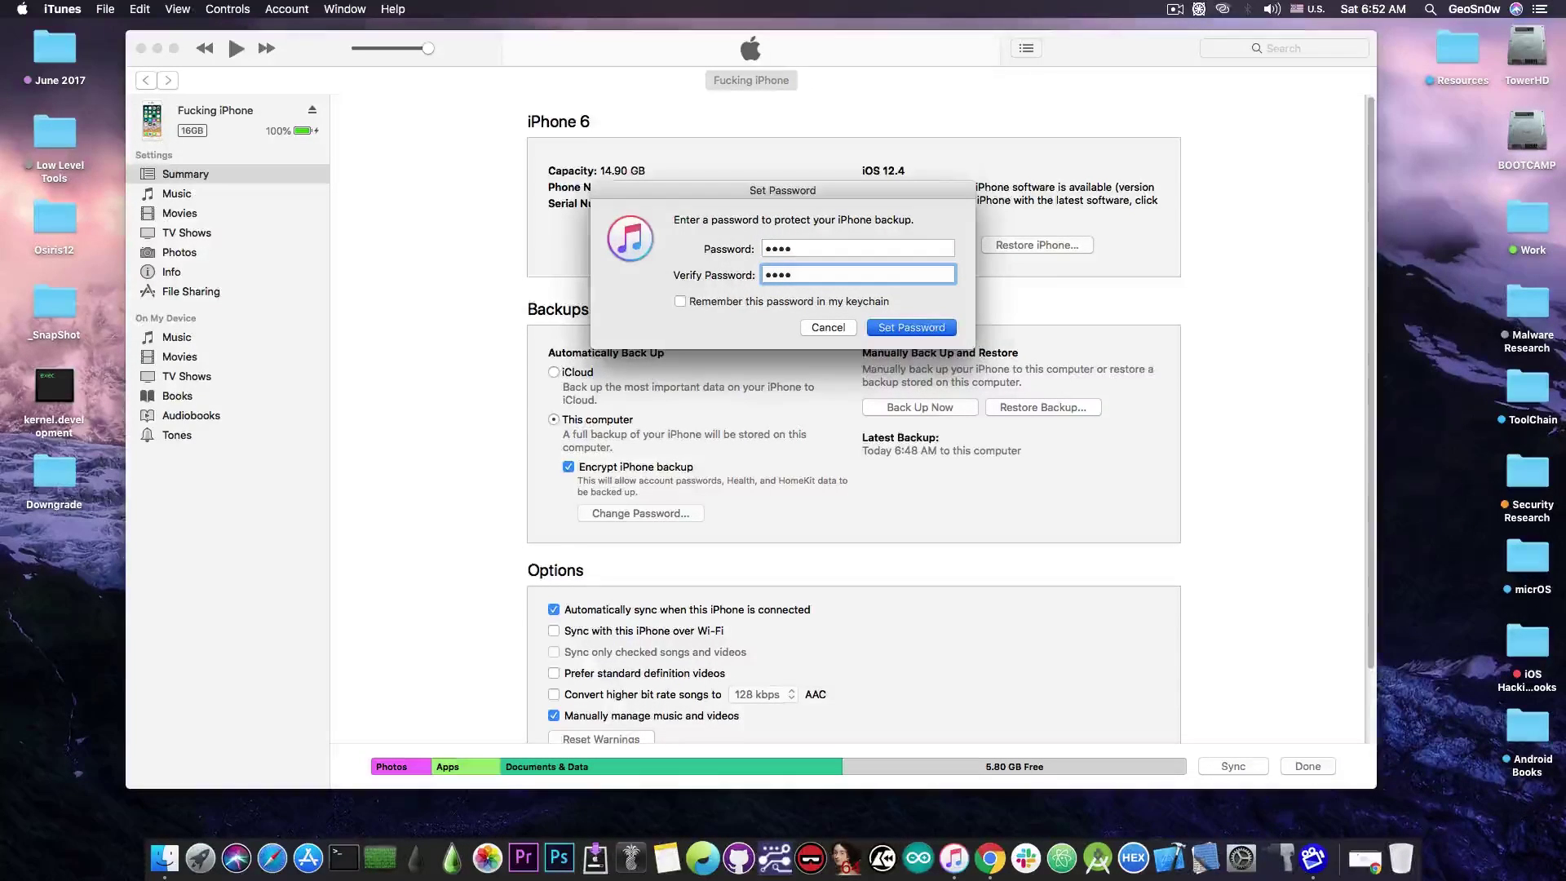
pyautogui.press('Return')
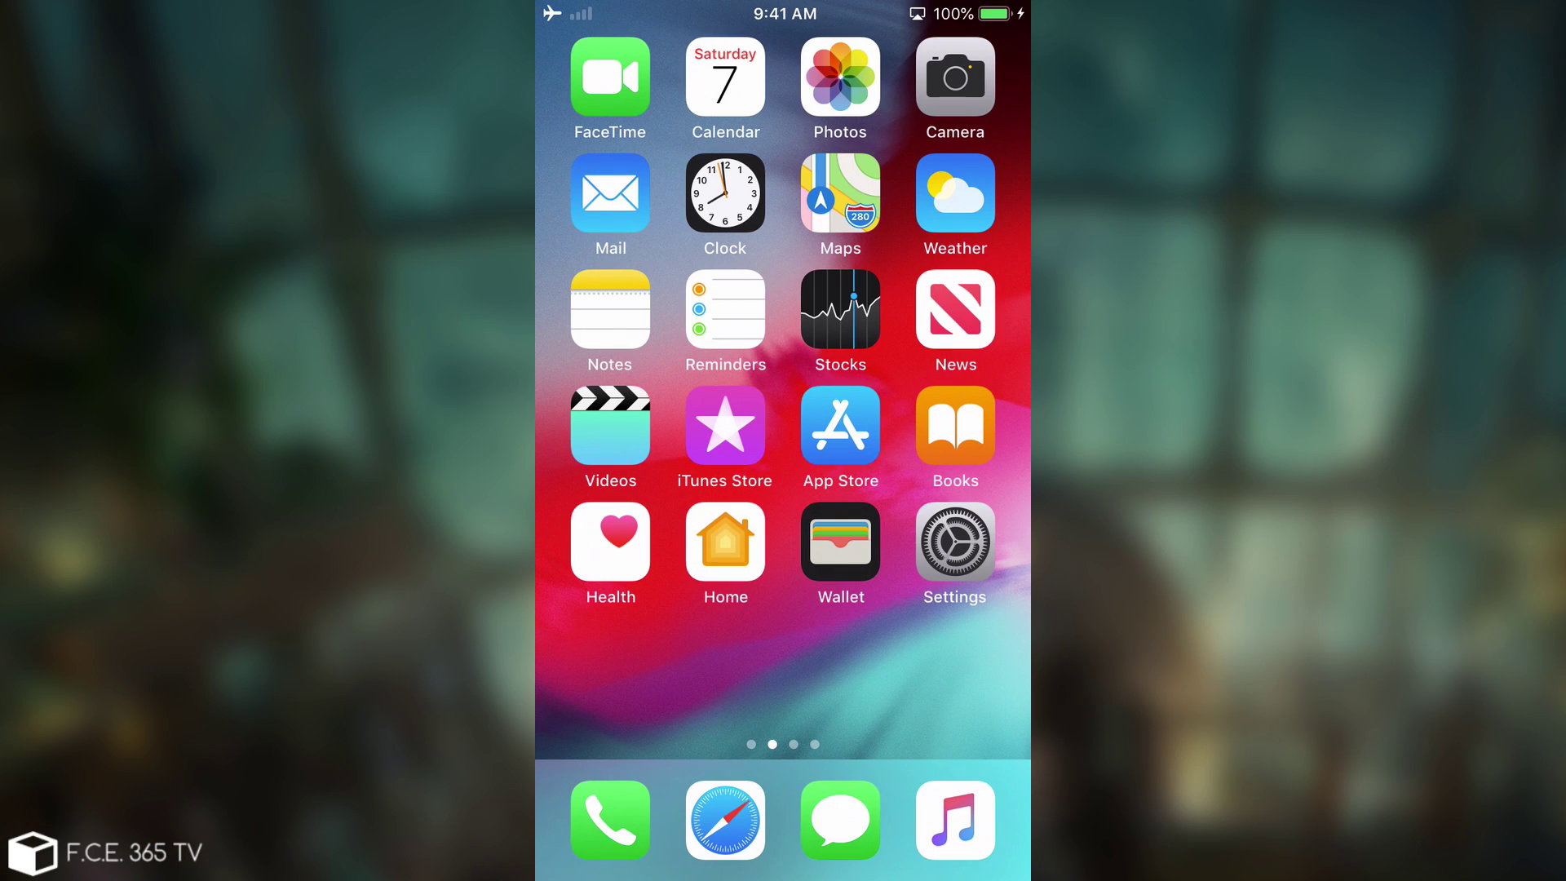
# On the jailbreak apps home page, browse Filza's root / listing, then return to the home screen.
pyautogui.moveTo(939, 489); pyautogui.dragTo(636, 489)
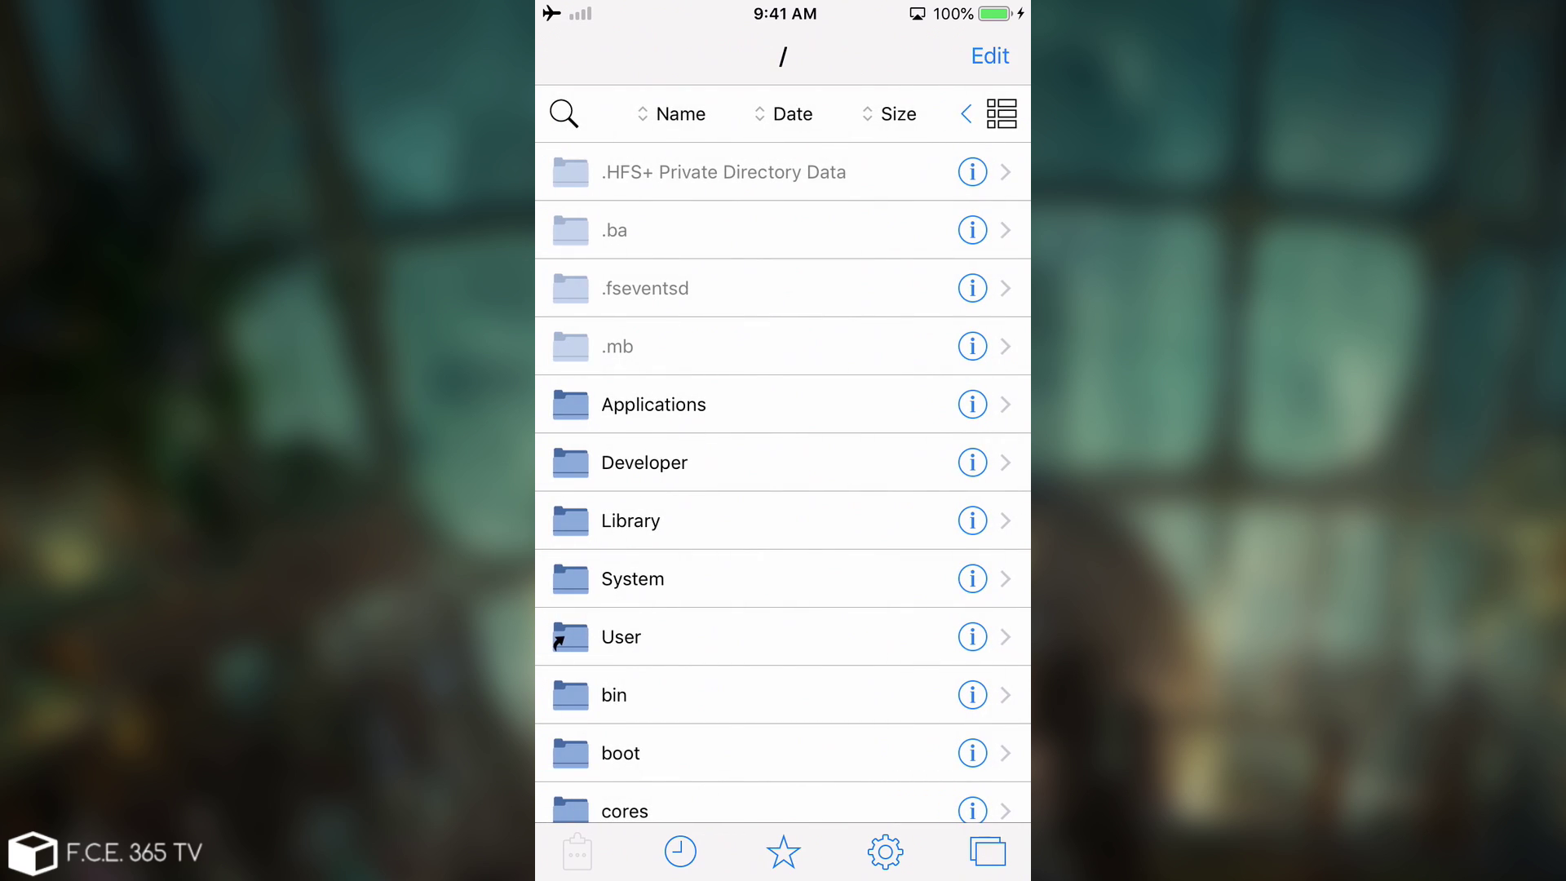
pyautogui.scroll(-4, 784, 456)
pyautogui.scroll(5, 783, 457)
pyautogui.scroll(-8, 783, 481)
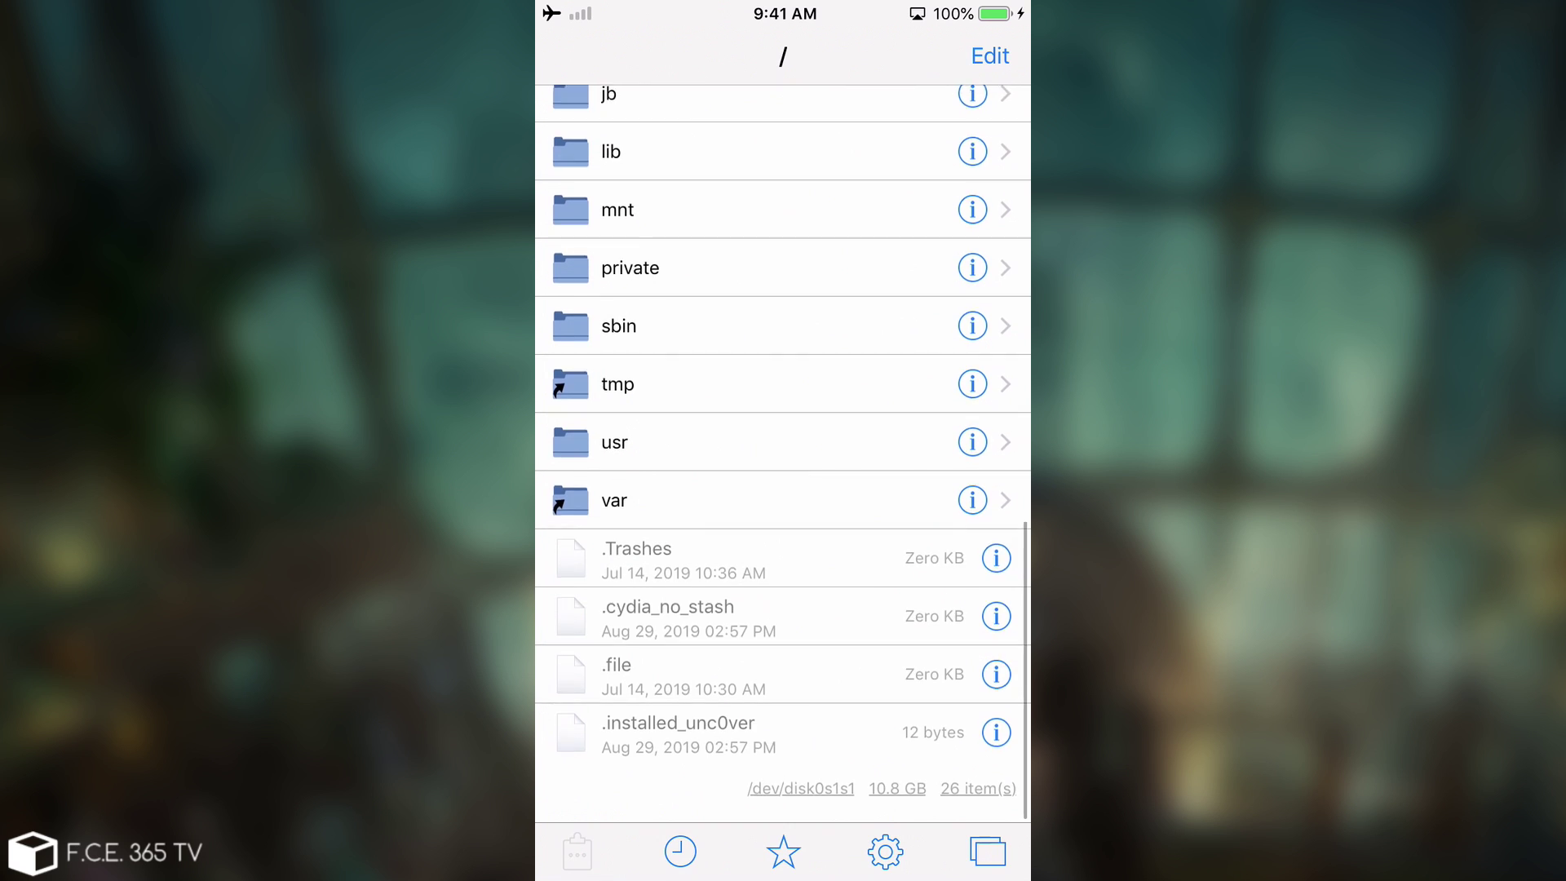
pyautogui.scroll(6, 783, 481)
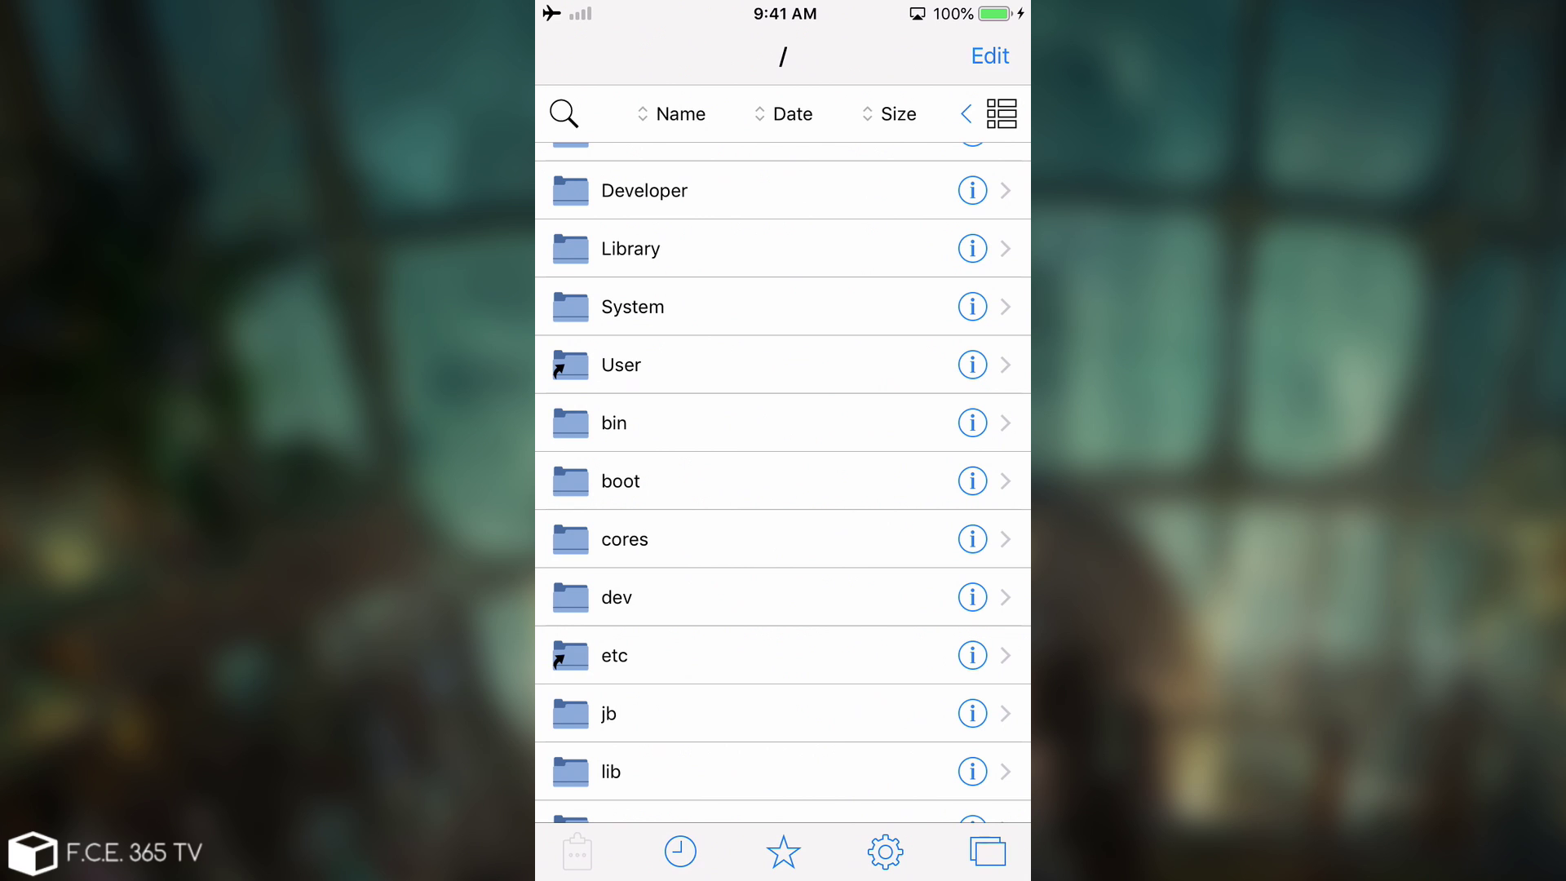
pyautogui.scroll(4, 783, 481)
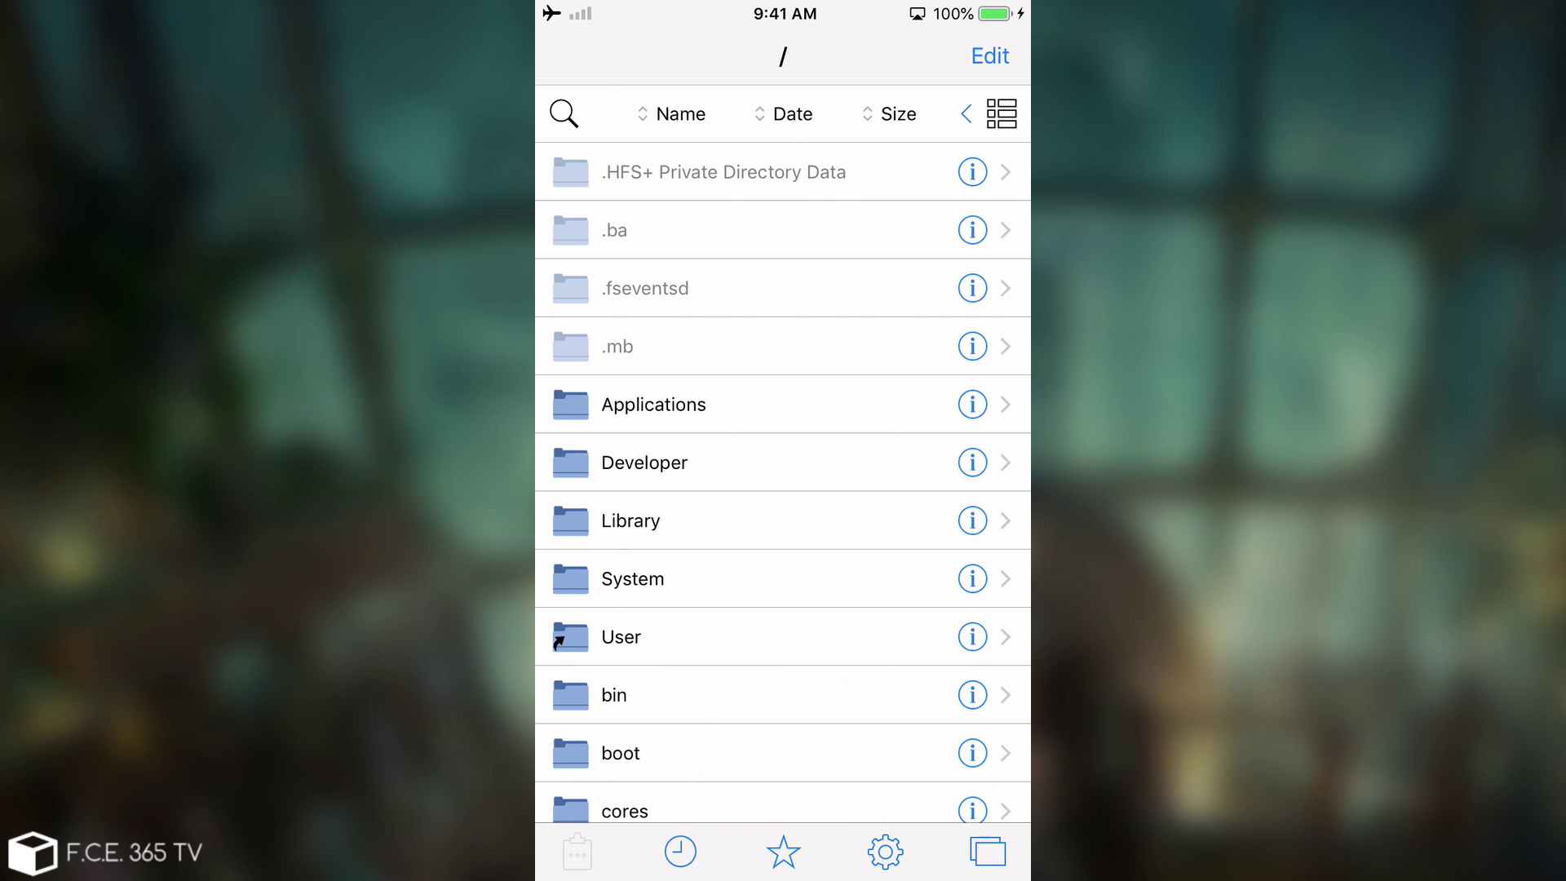
pyautogui.scroll(-5, 783, 456)
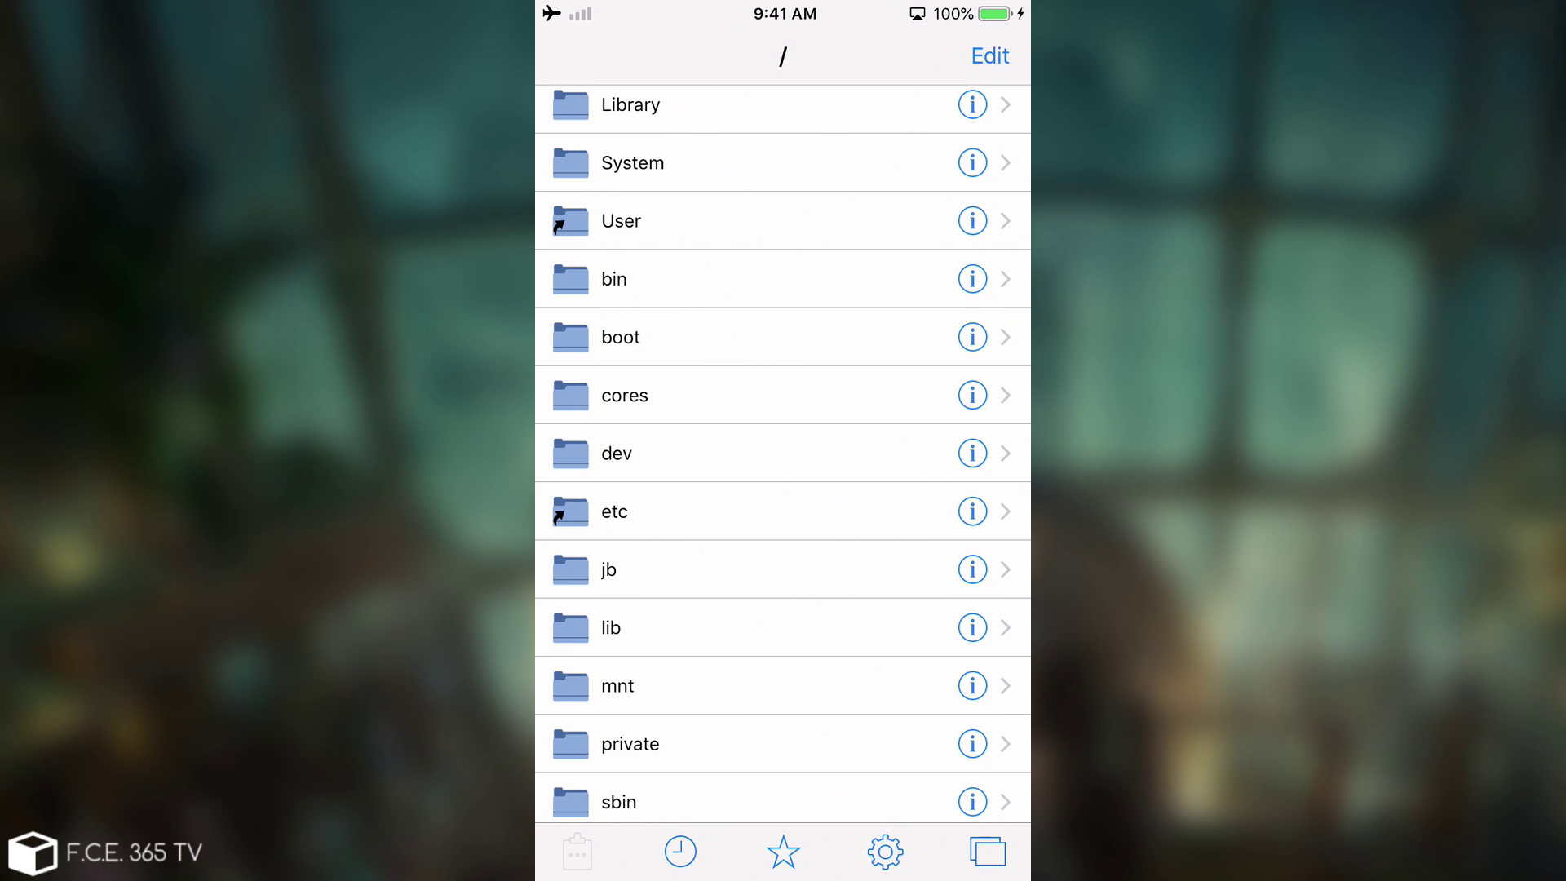
pyautogui.press('super')
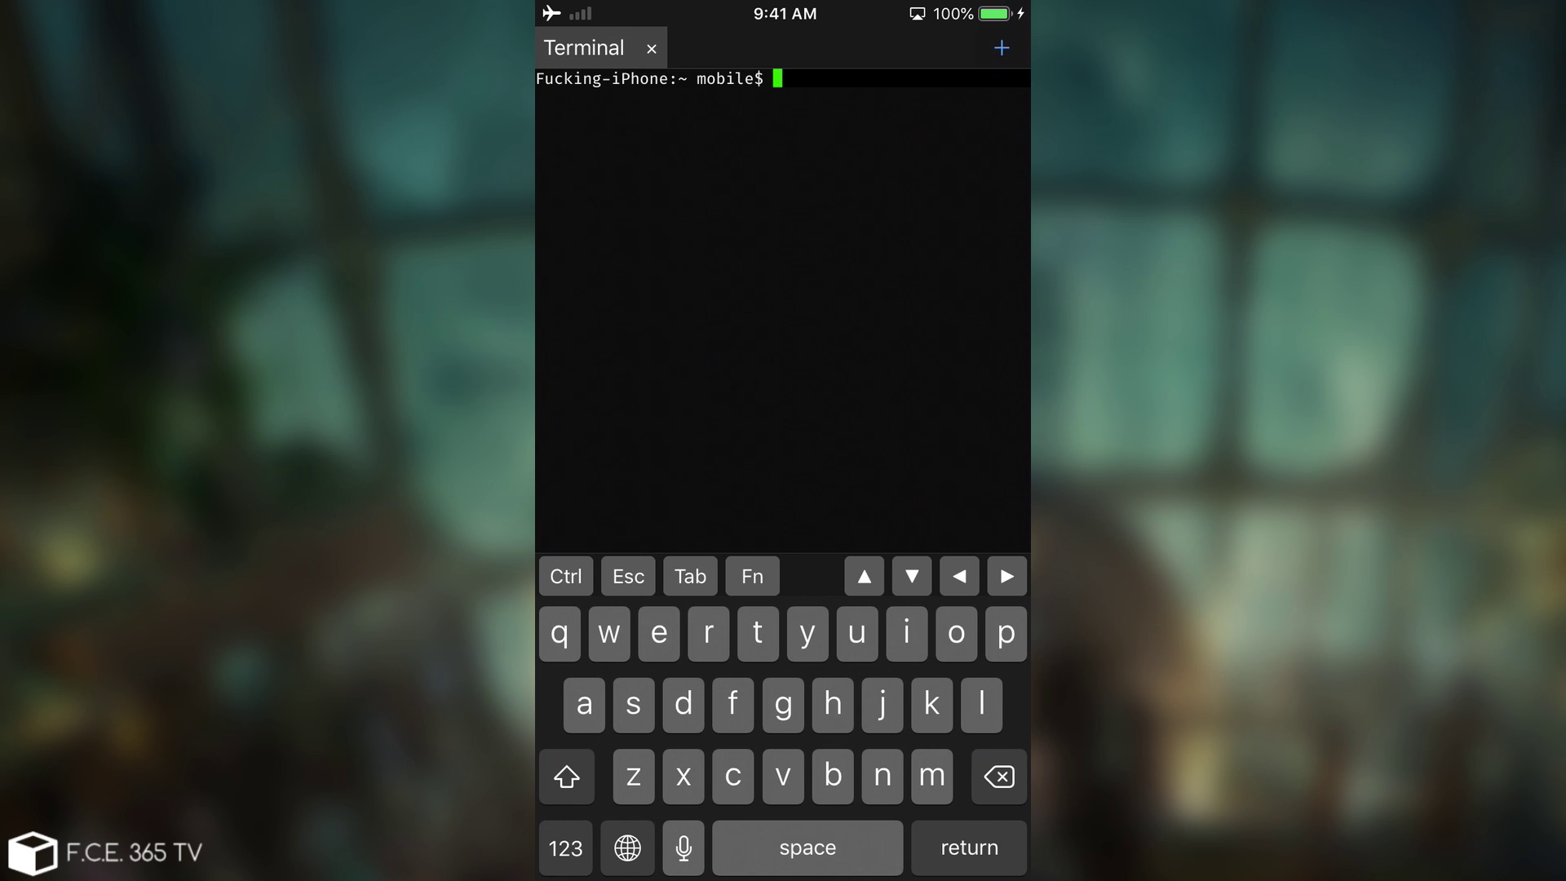
# Run uname -a in NewTerm to show Darwin 18.7.0 arm64 iPhone7,2 details, then leave the app.
pyautogui.write('uname -a')
pyautogui.press('Return')
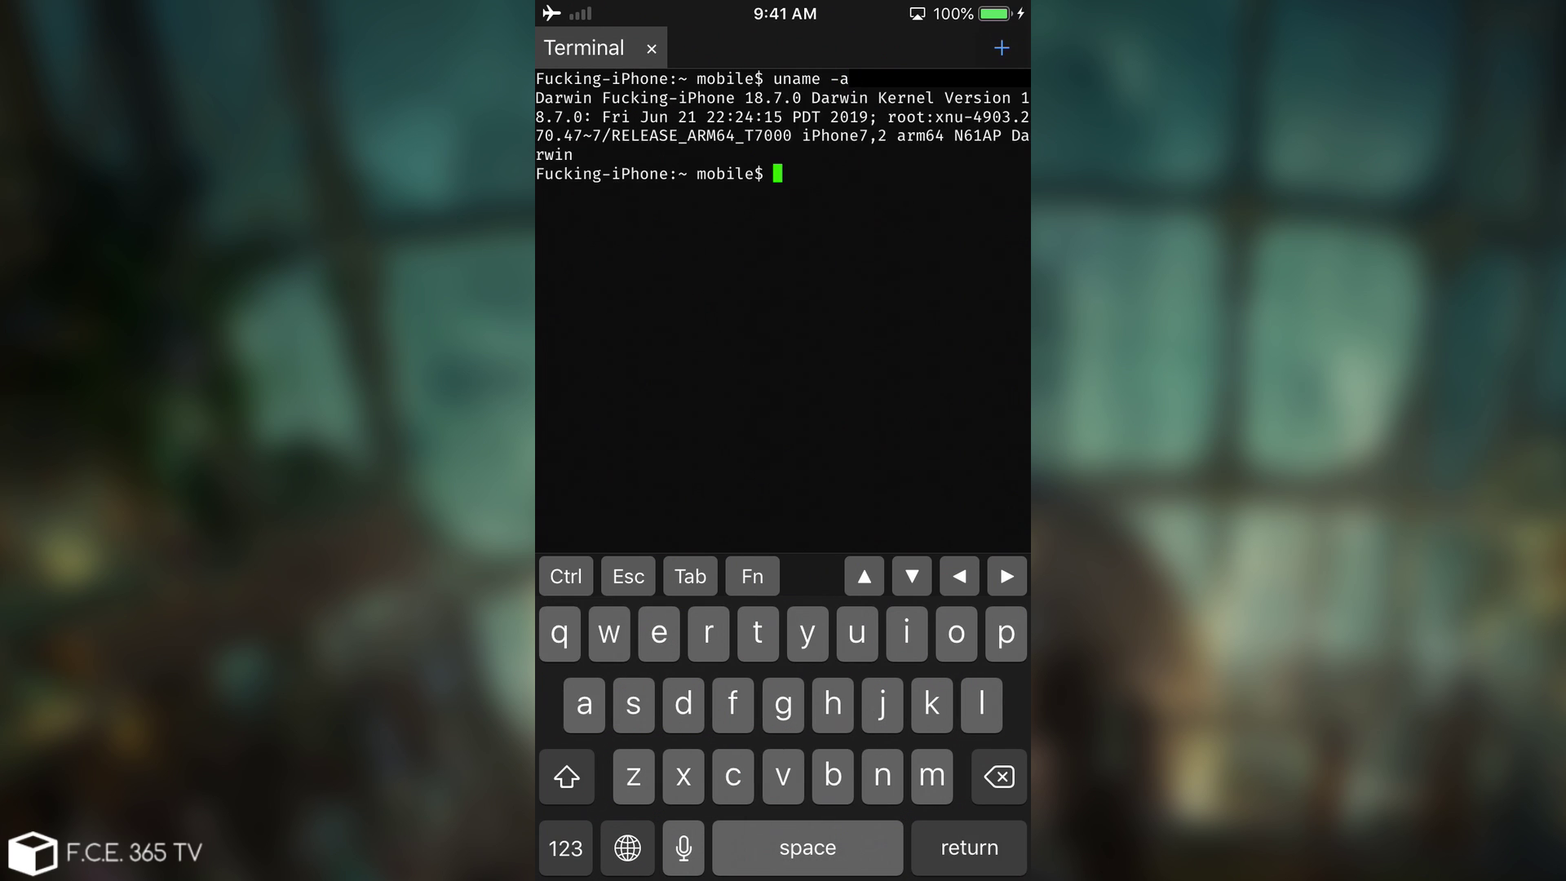
pyautogui.press('super')
# Exit NewTerm and move to the home page with FaceTime, Calendar and Settings.
pyautogui.press('super+h')
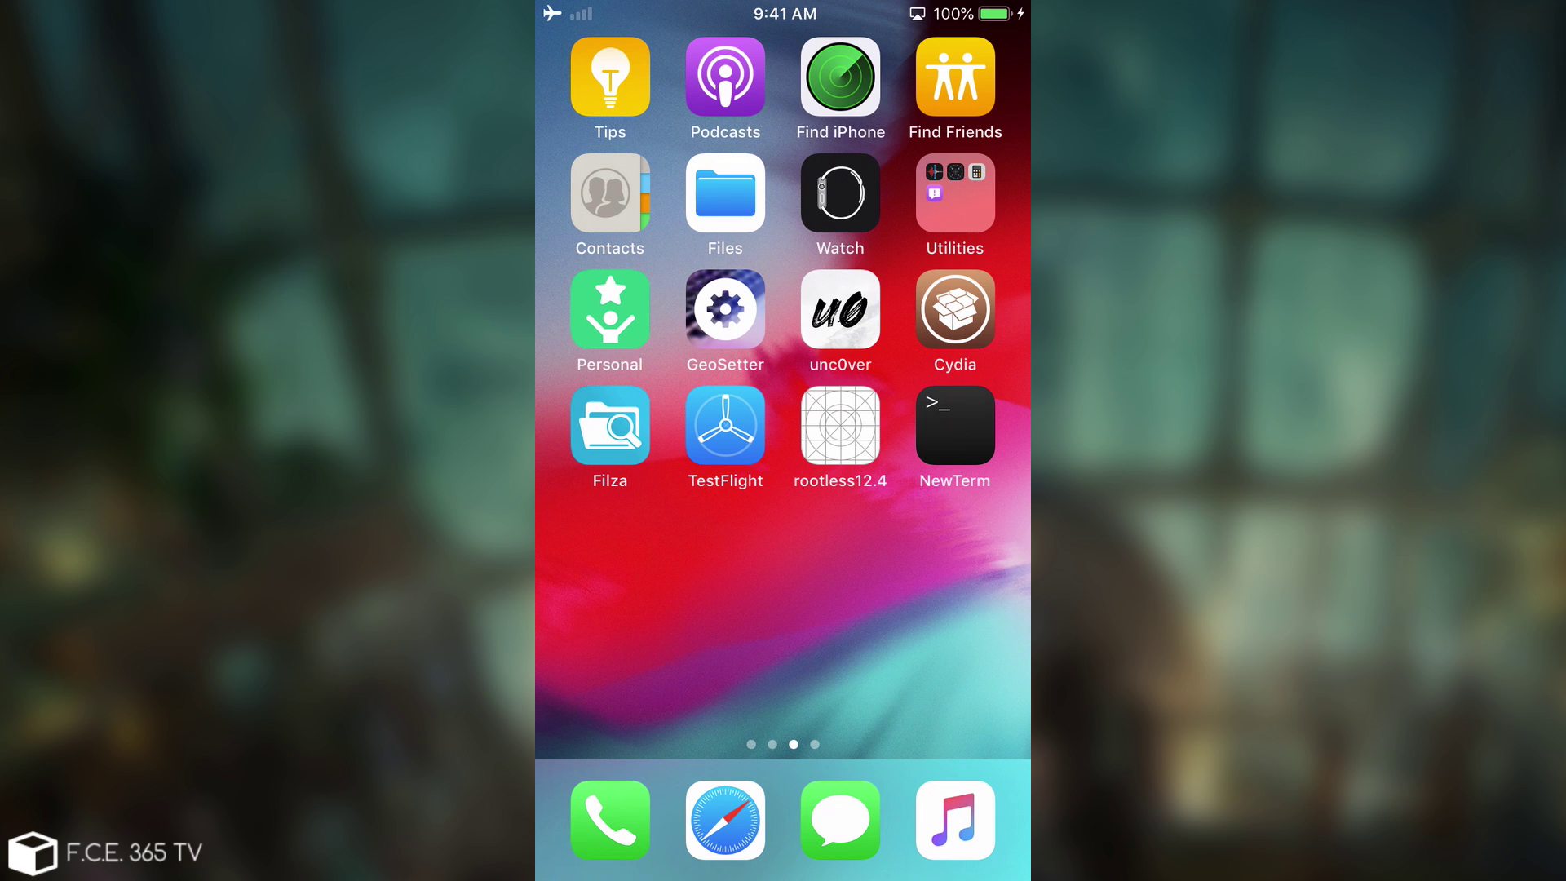
pyautogui.moveTo(621, 572); pyautogui.dragTo(945, 571)
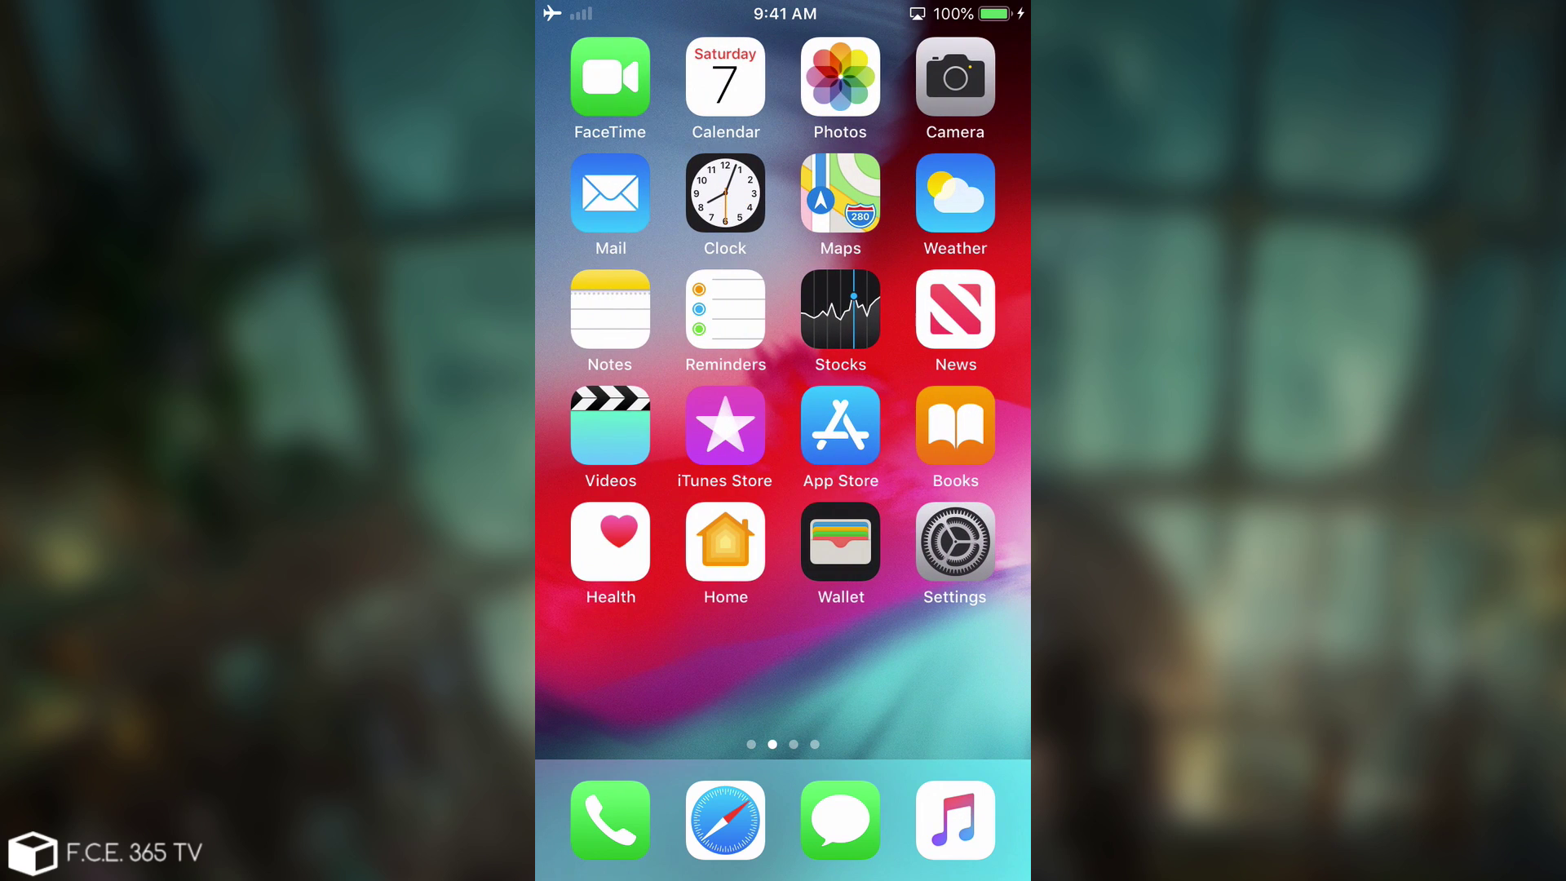